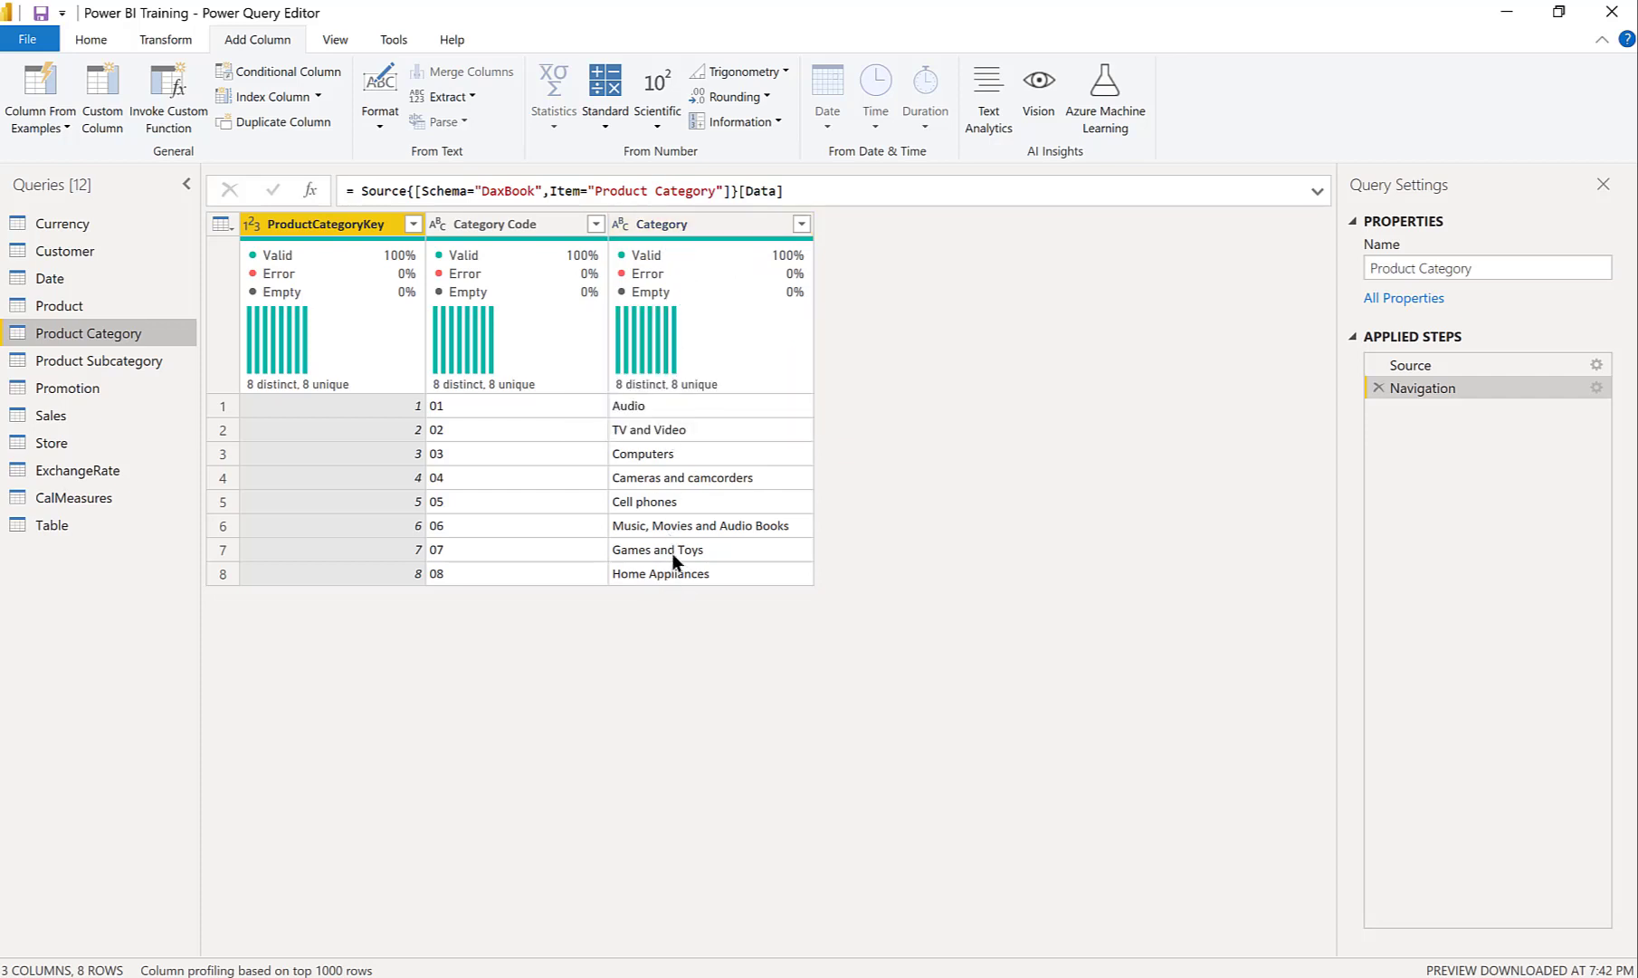
Step: Split the Category column by the space delimiter at each occurrence of the delimiter
left_click(681, 222)
right_click(679, 216)
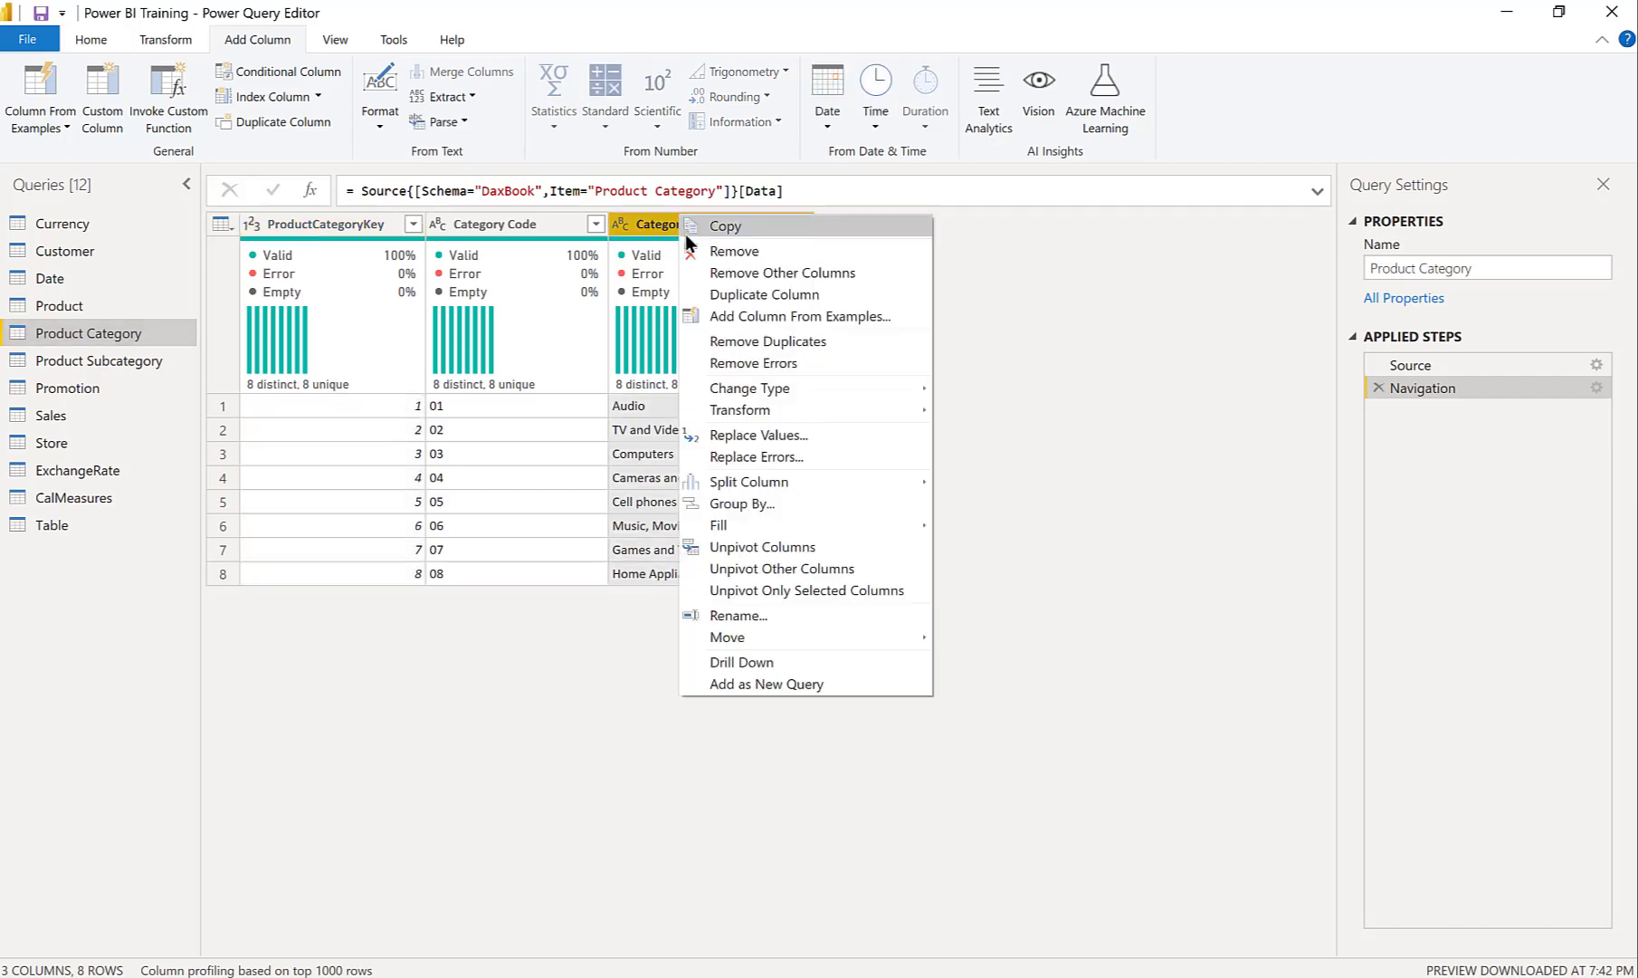
mouse_move(757, 486)
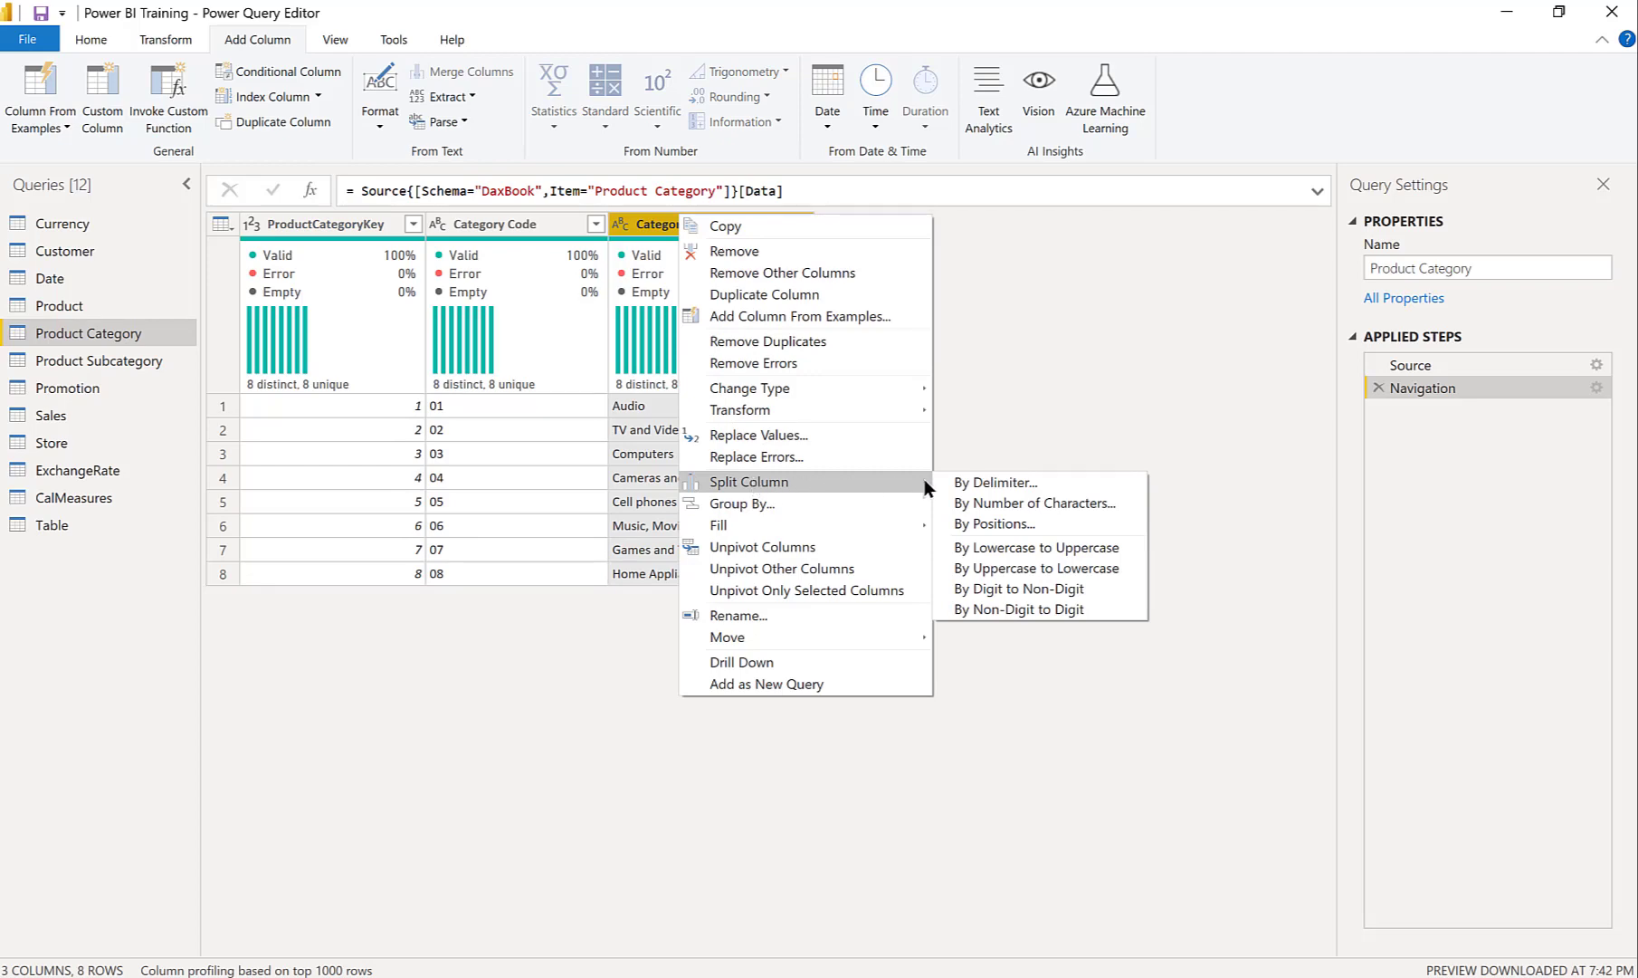
left_click(973, 479)
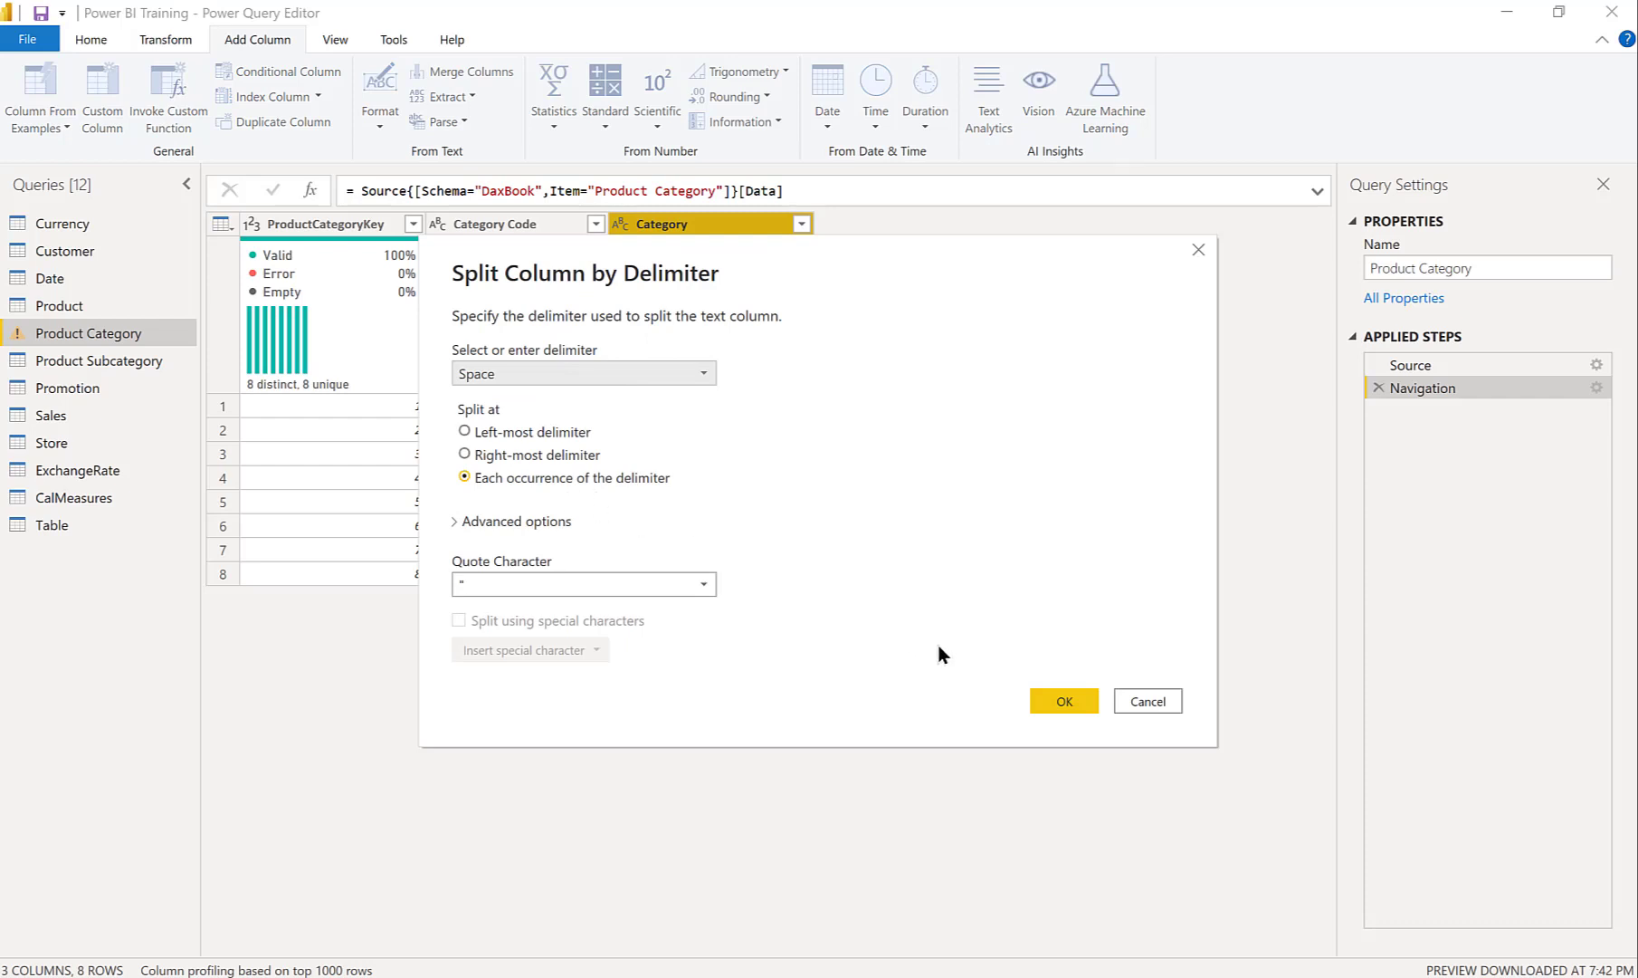
left_click(1063, 700)
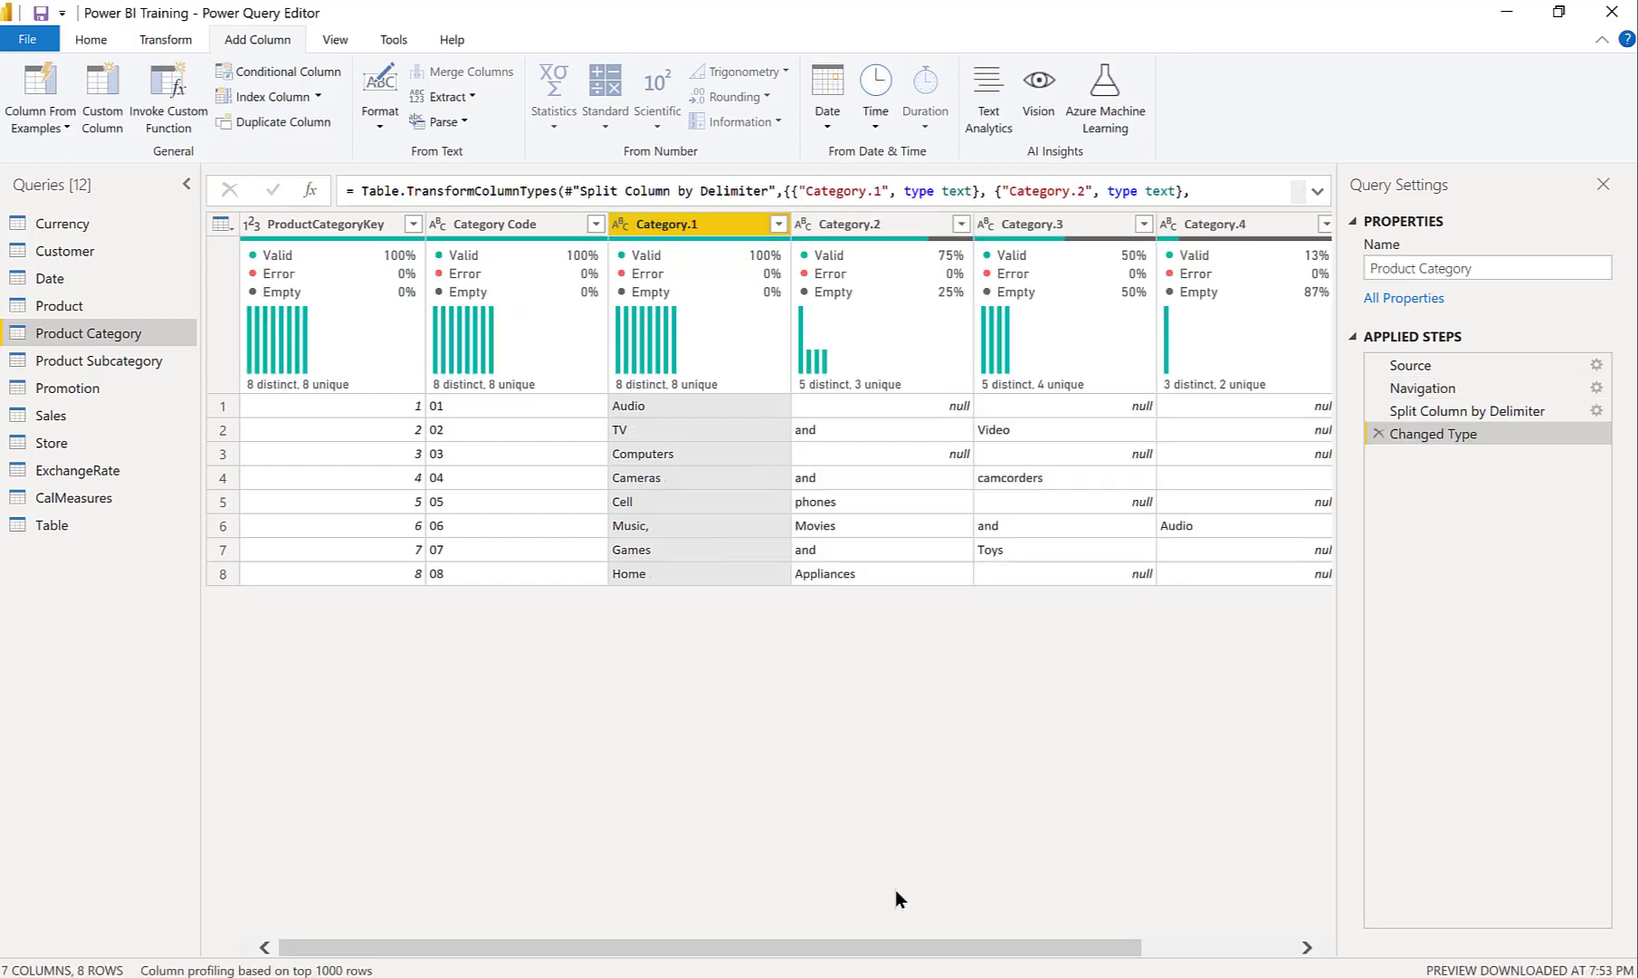
Step: Start a new custom column in the Product Category query and name it category_new
left_click_drag(871, 942, 1112, 950)
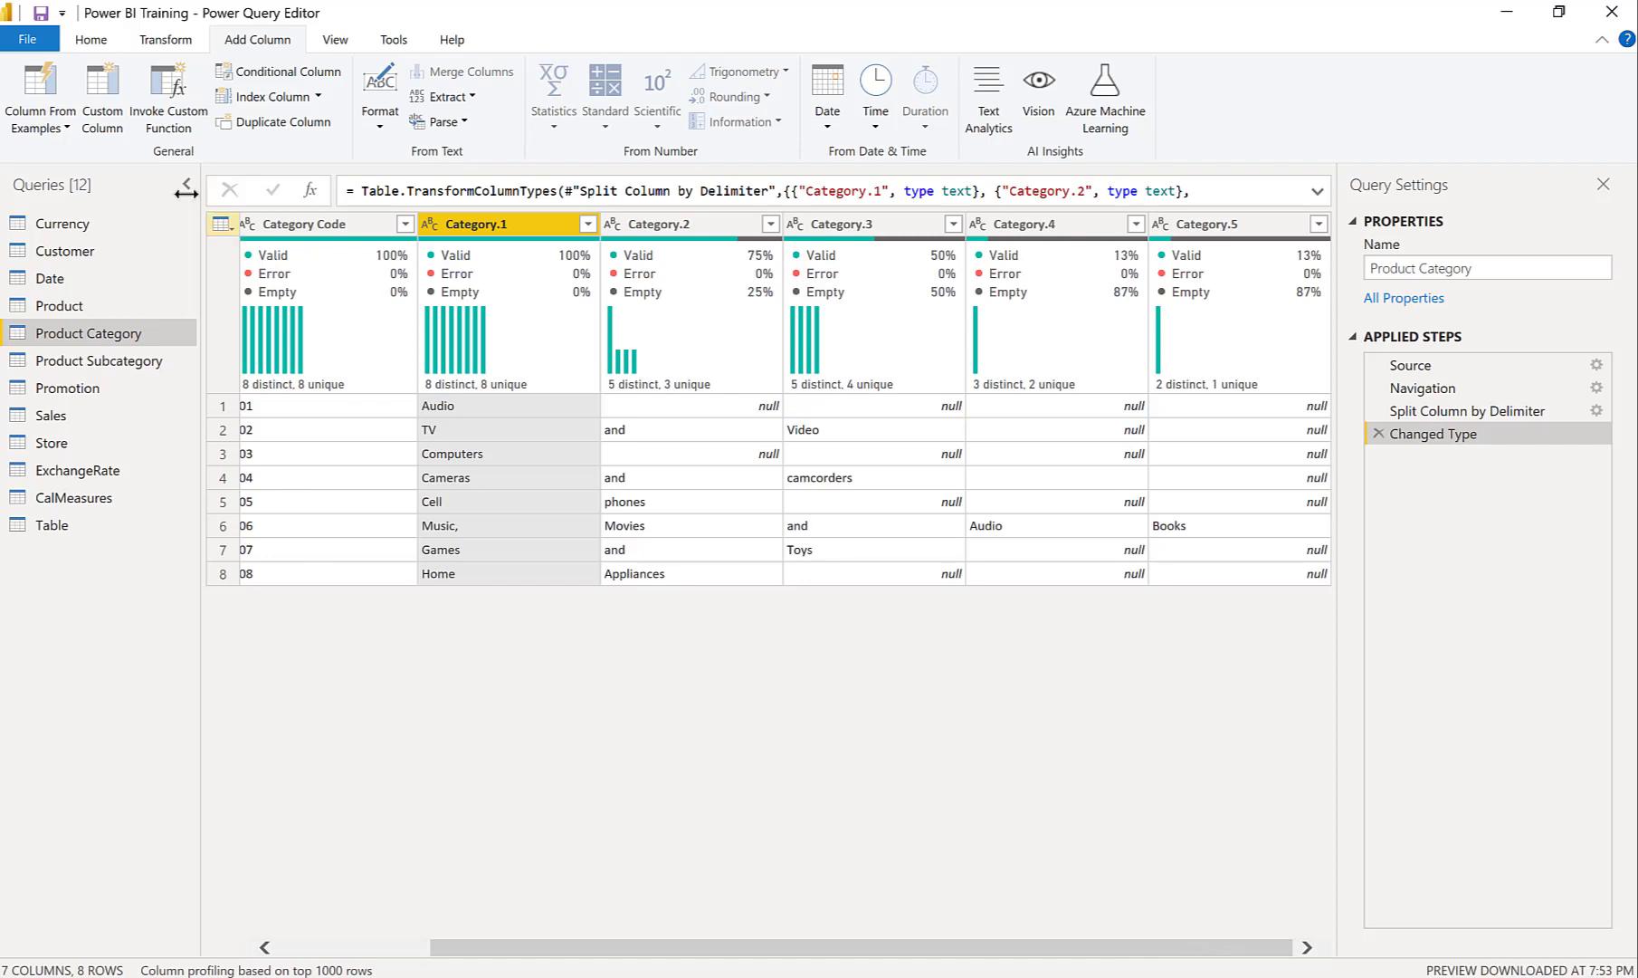
left_click(102, 88)
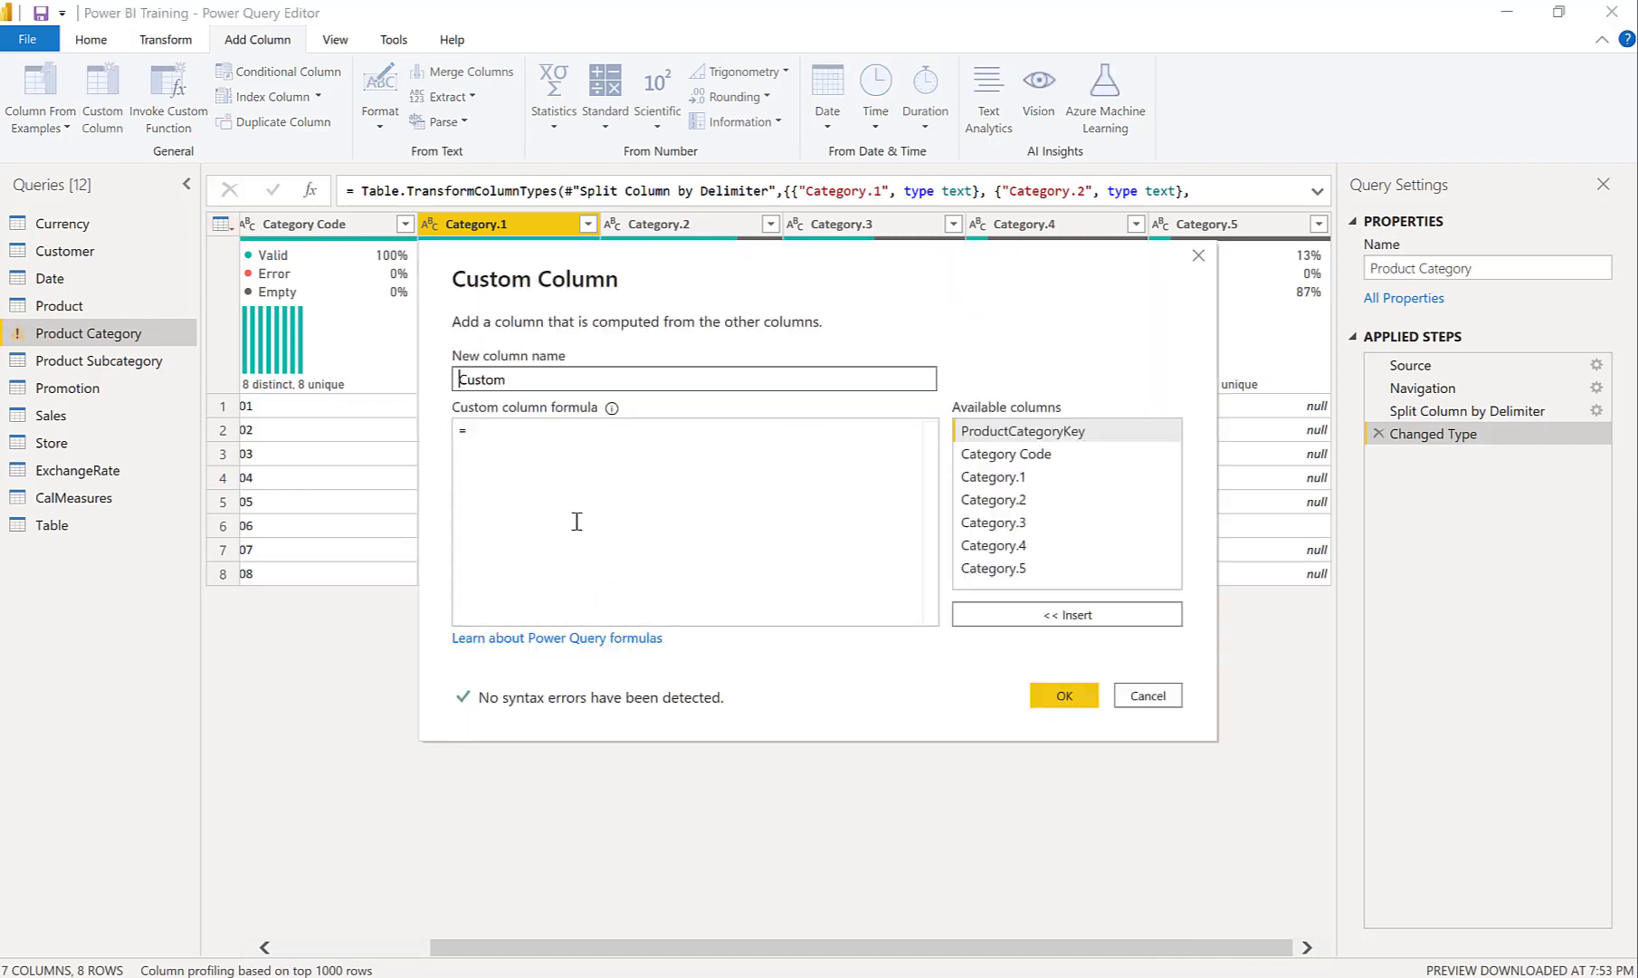
left_click_drag(538, 379, 418, 388)
type("cate")
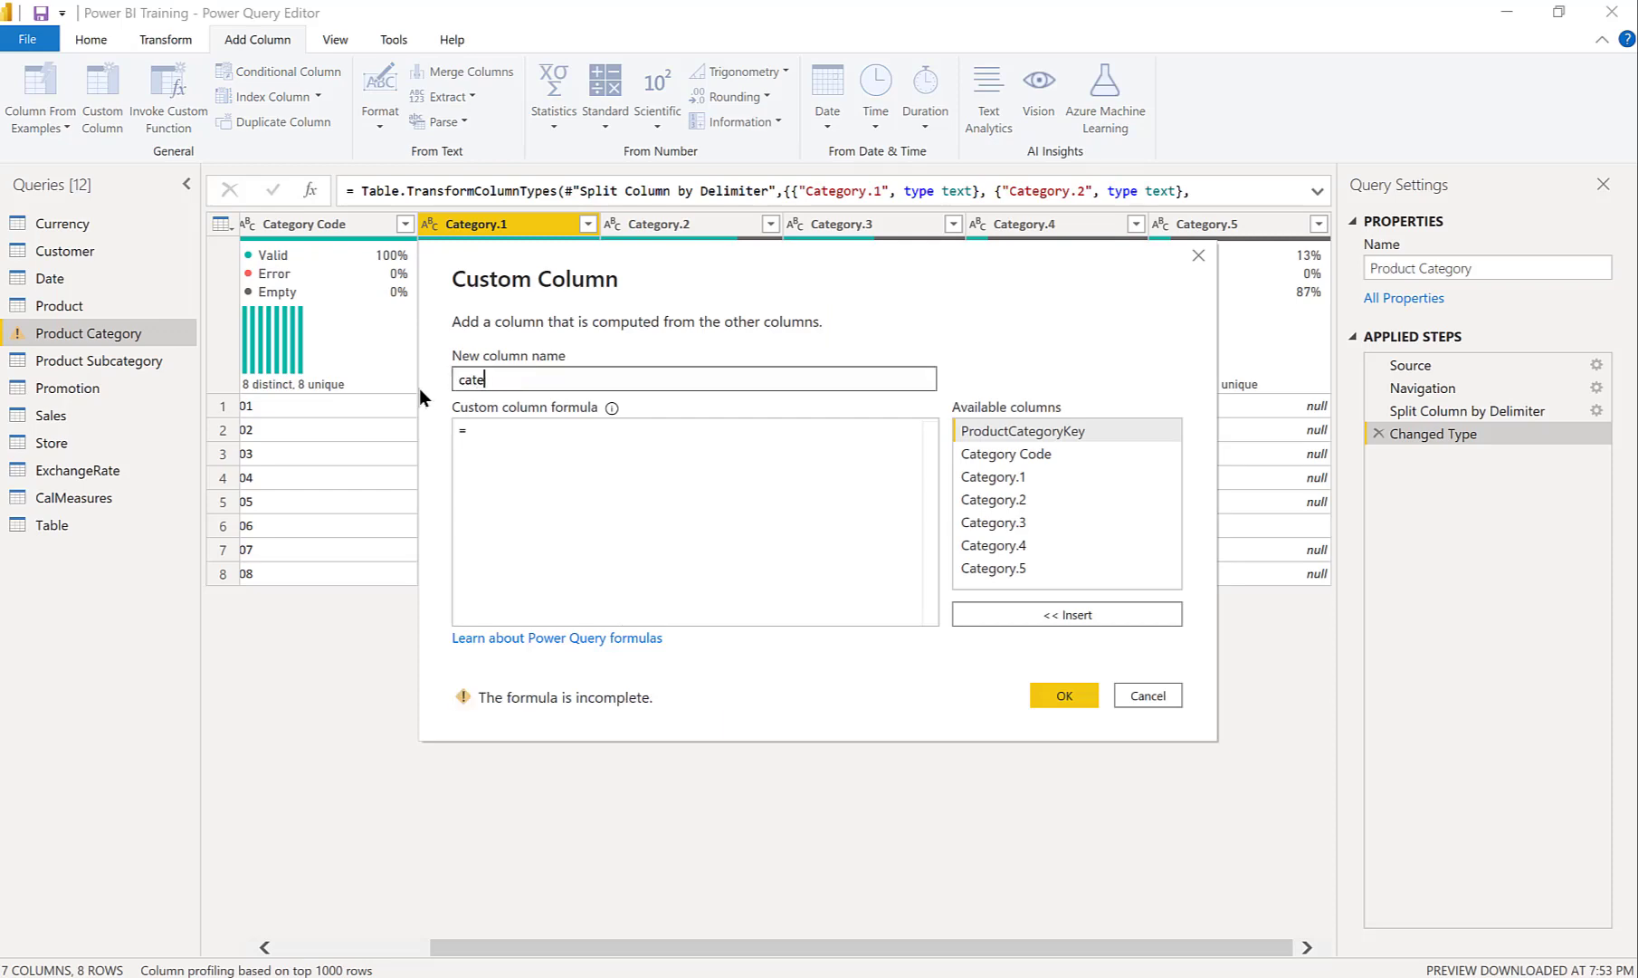
type("gory_new")
left_click(595, 450)
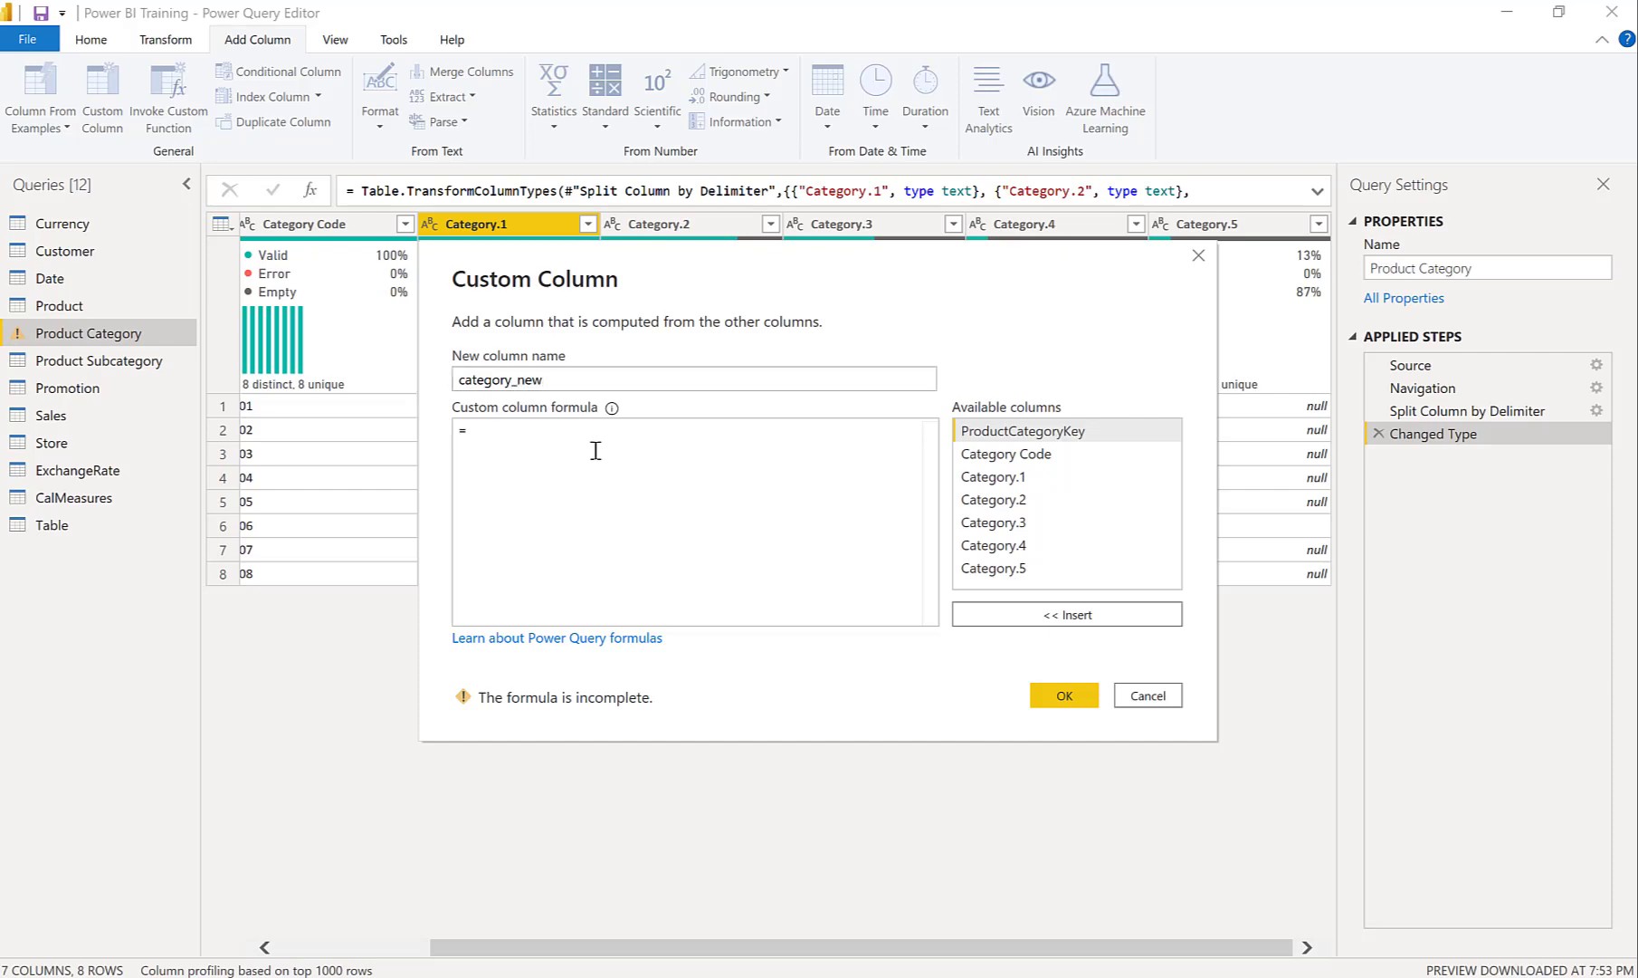
Step: Begin the custom column formula with the Text.Combine function and an opening parenthesis
type("Te")
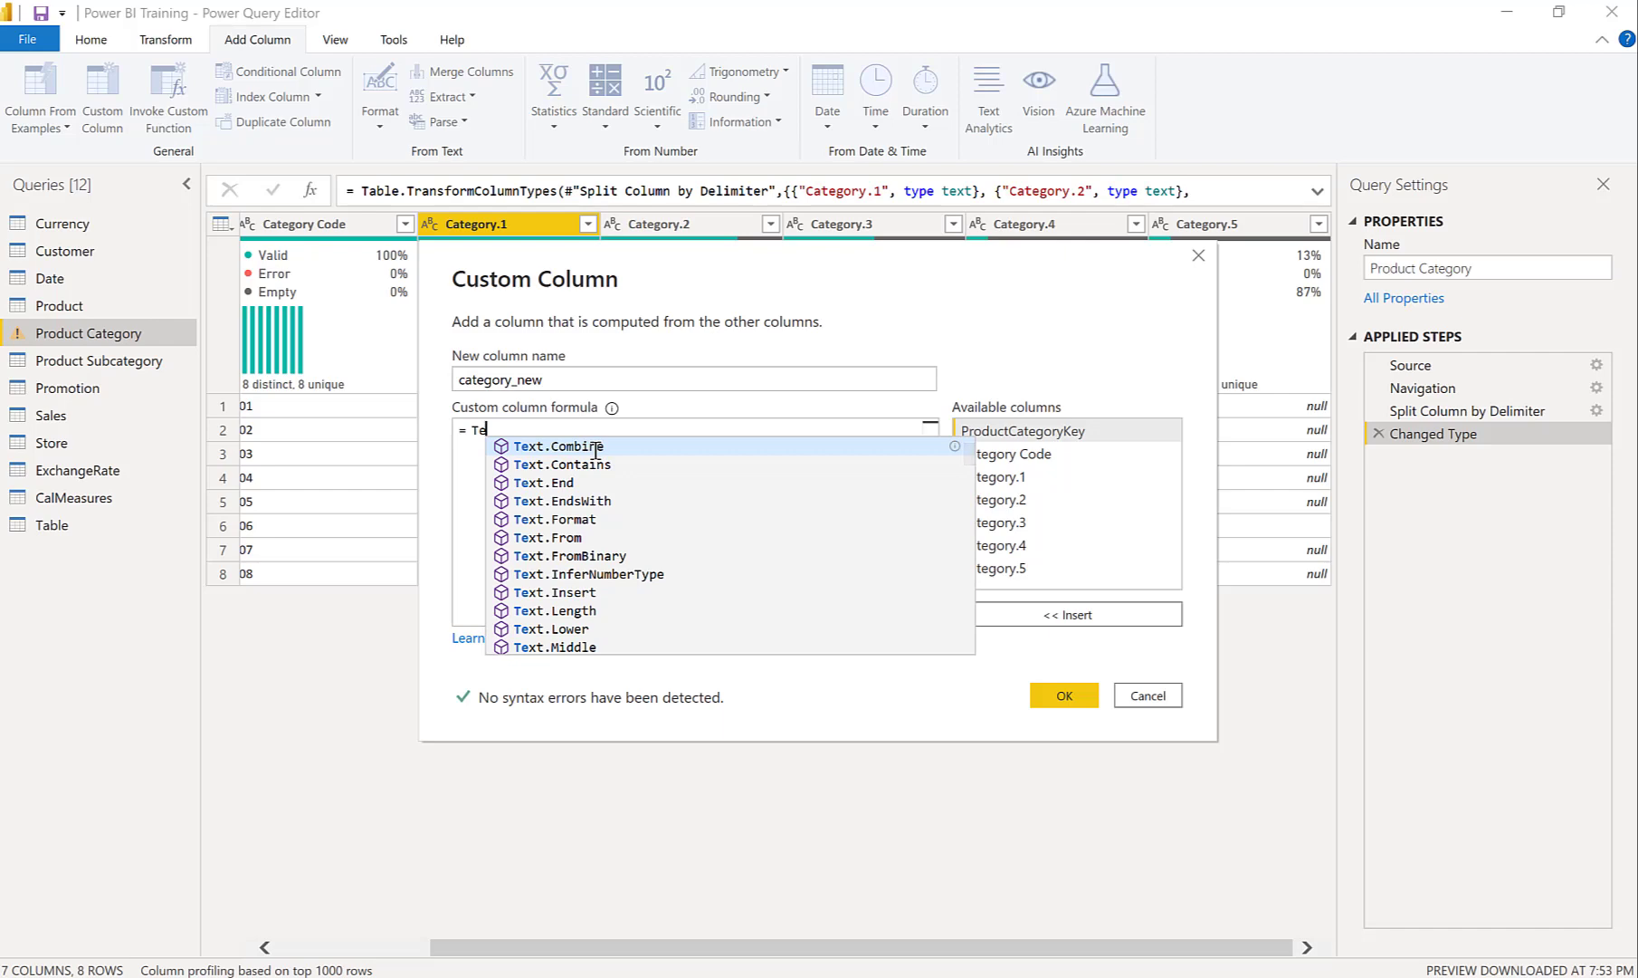
type("xt")
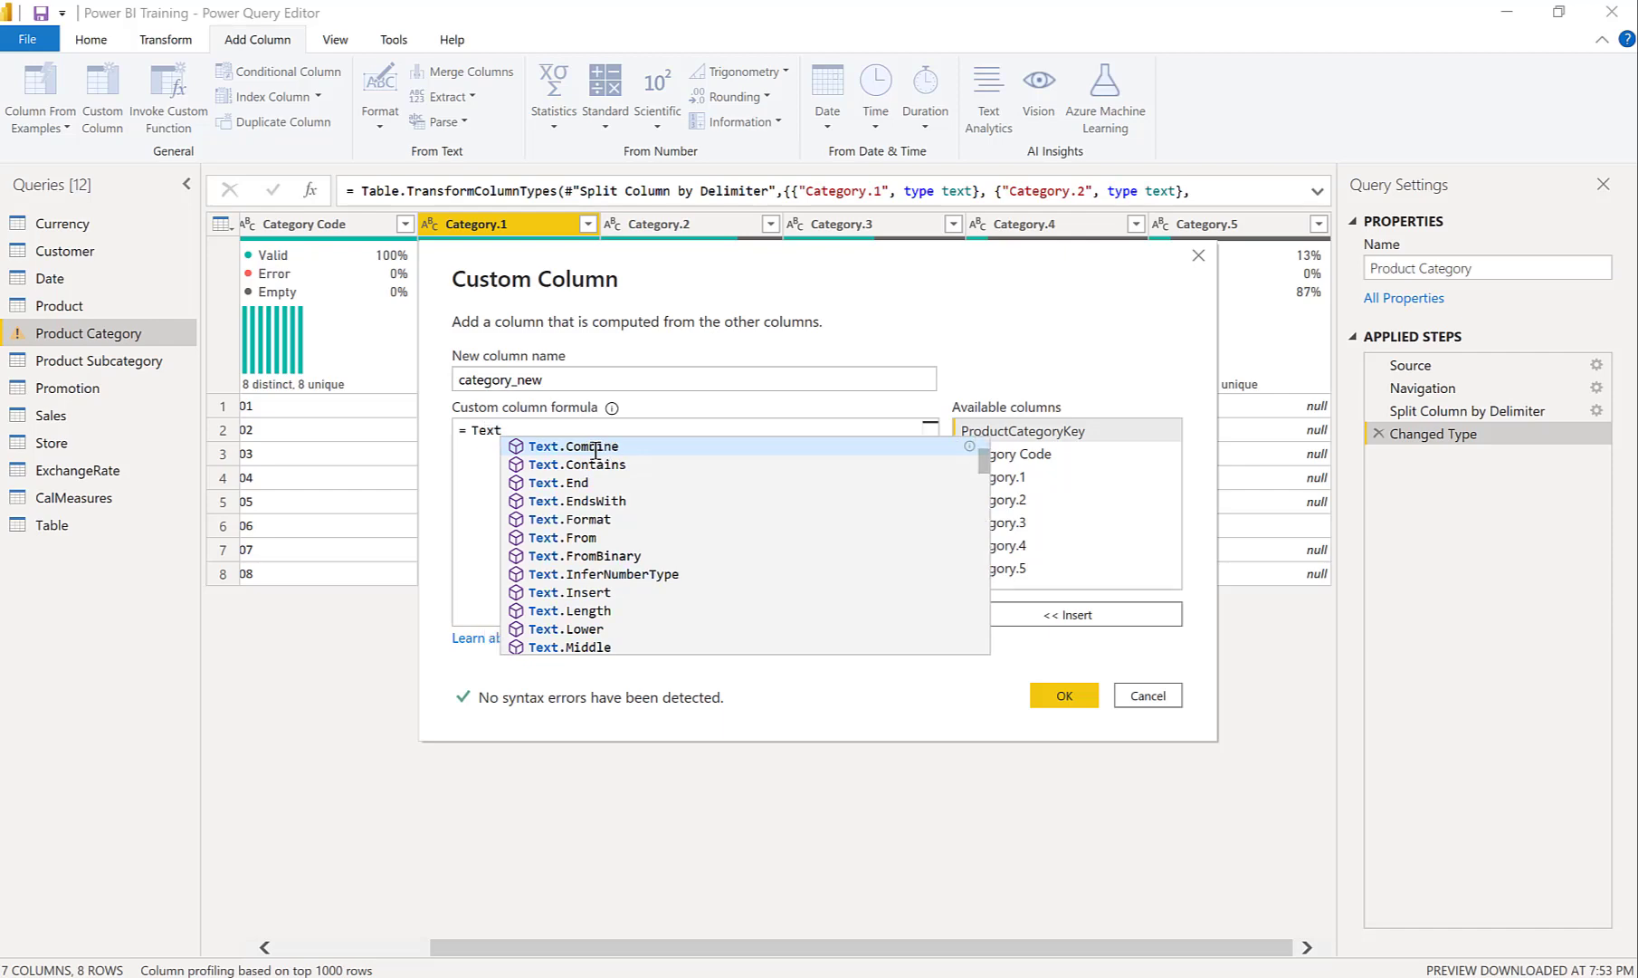
type(".")
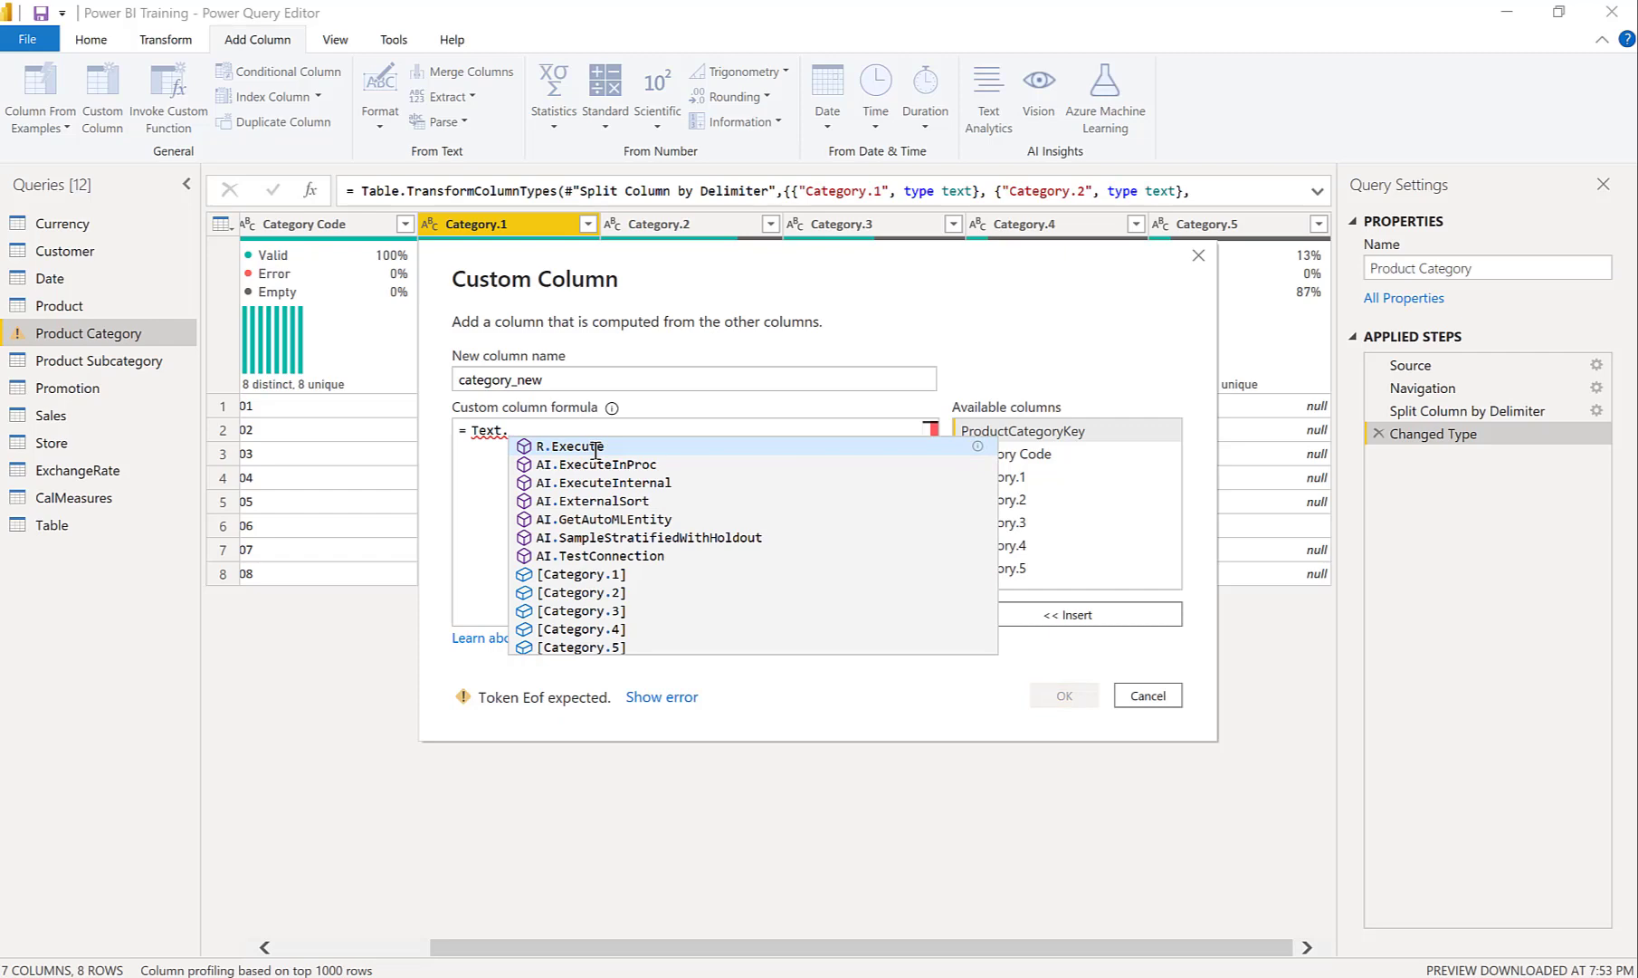
type("com")
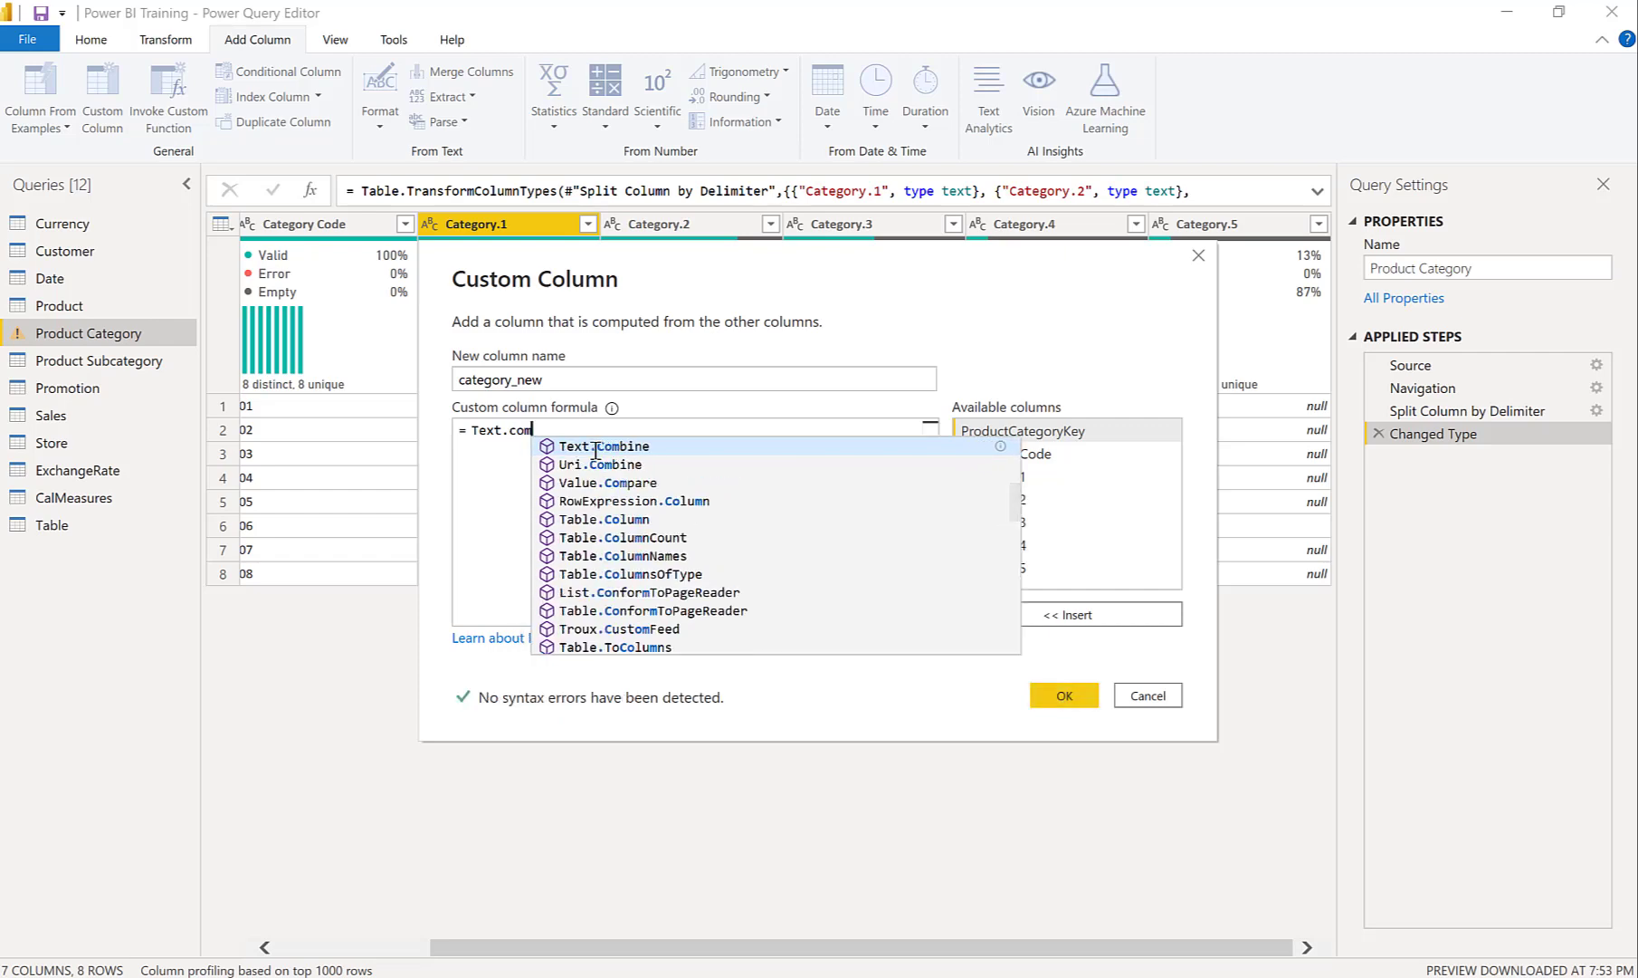
key("Down")
key("Tab")
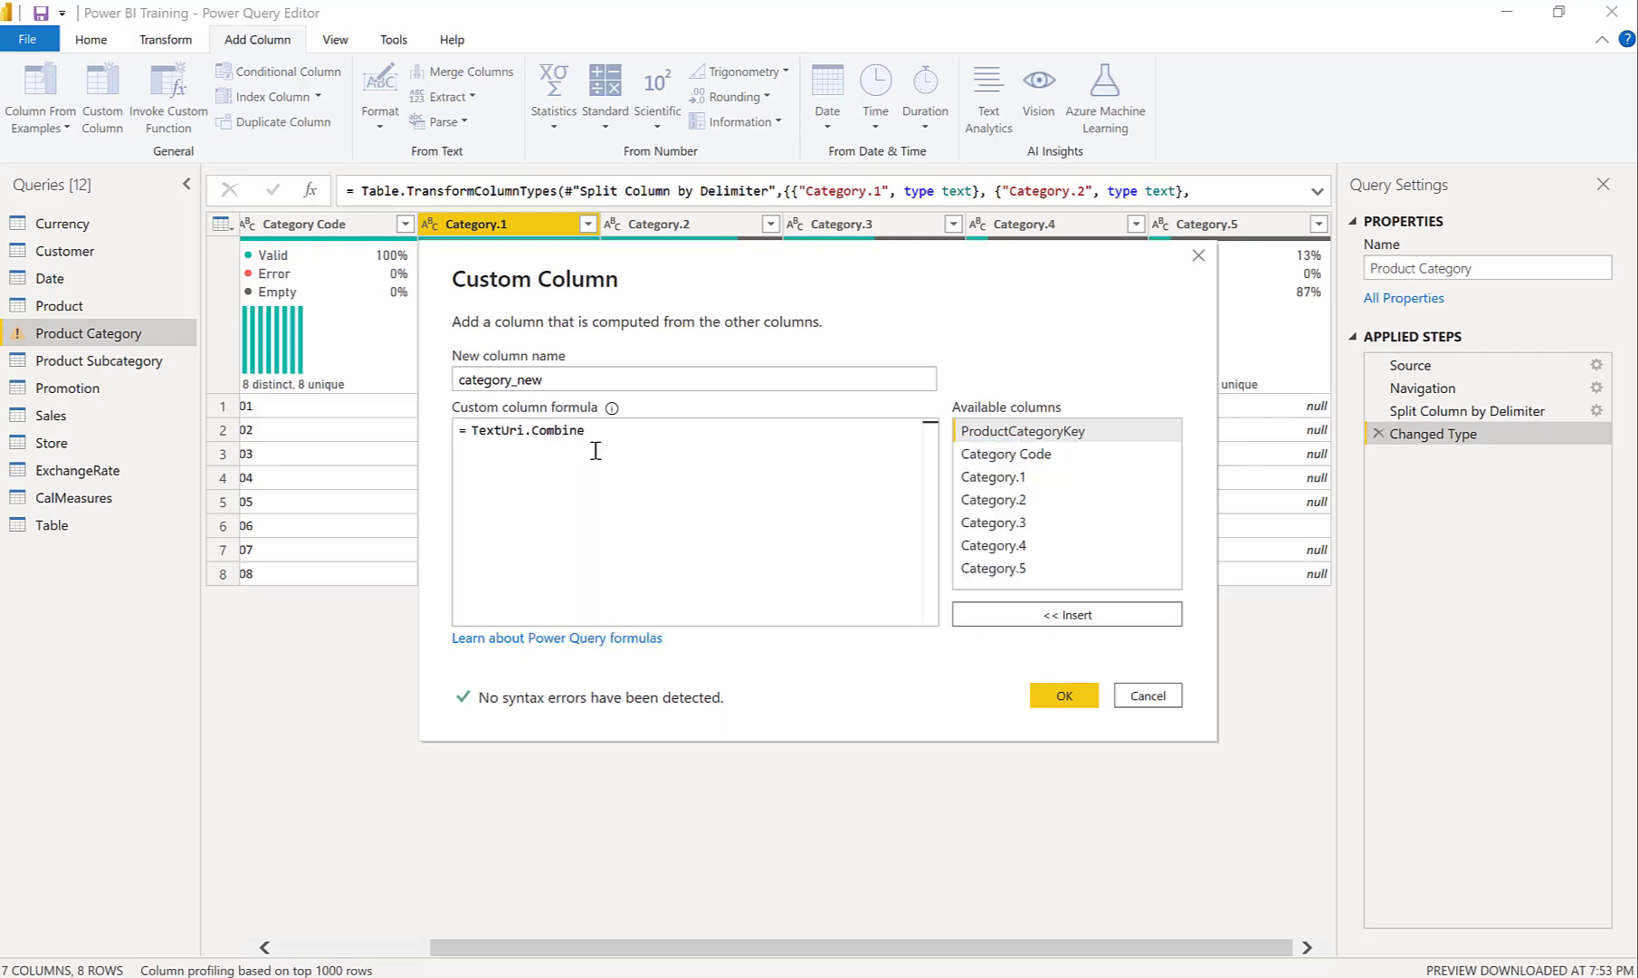
type("(")
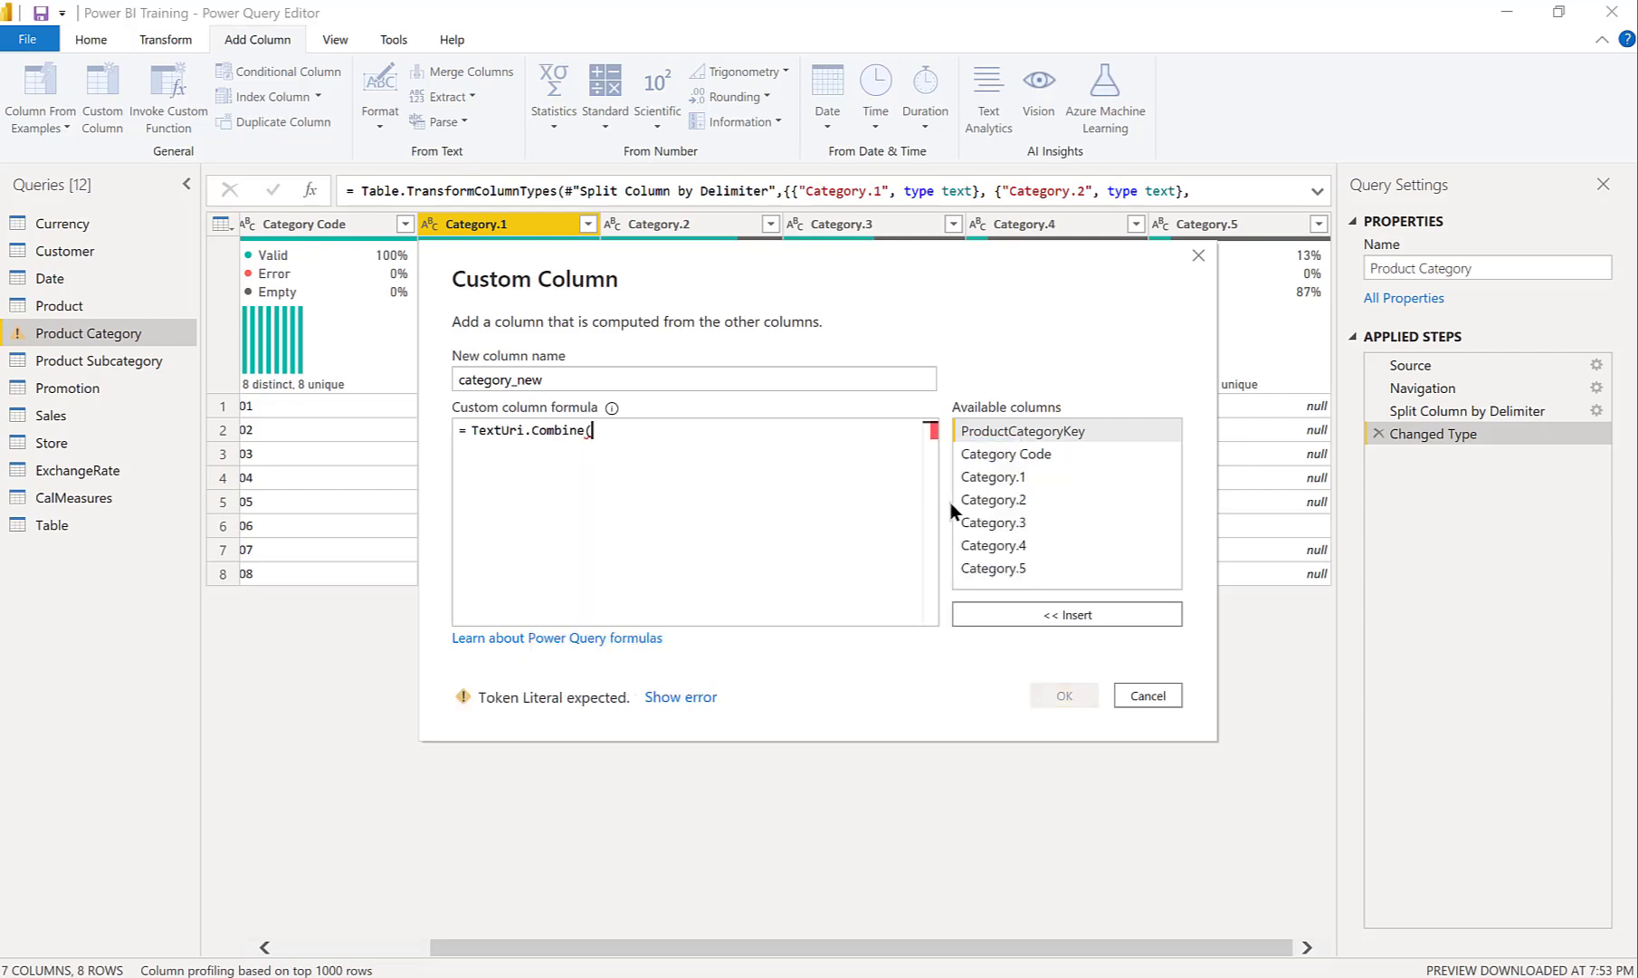
Step: Complete the formula as Text.Combine([Category.1],[Category.2],[Category.3],[Category.4],[Category.5]) and create the column
left_click_drag(893, 270, 801, 451)
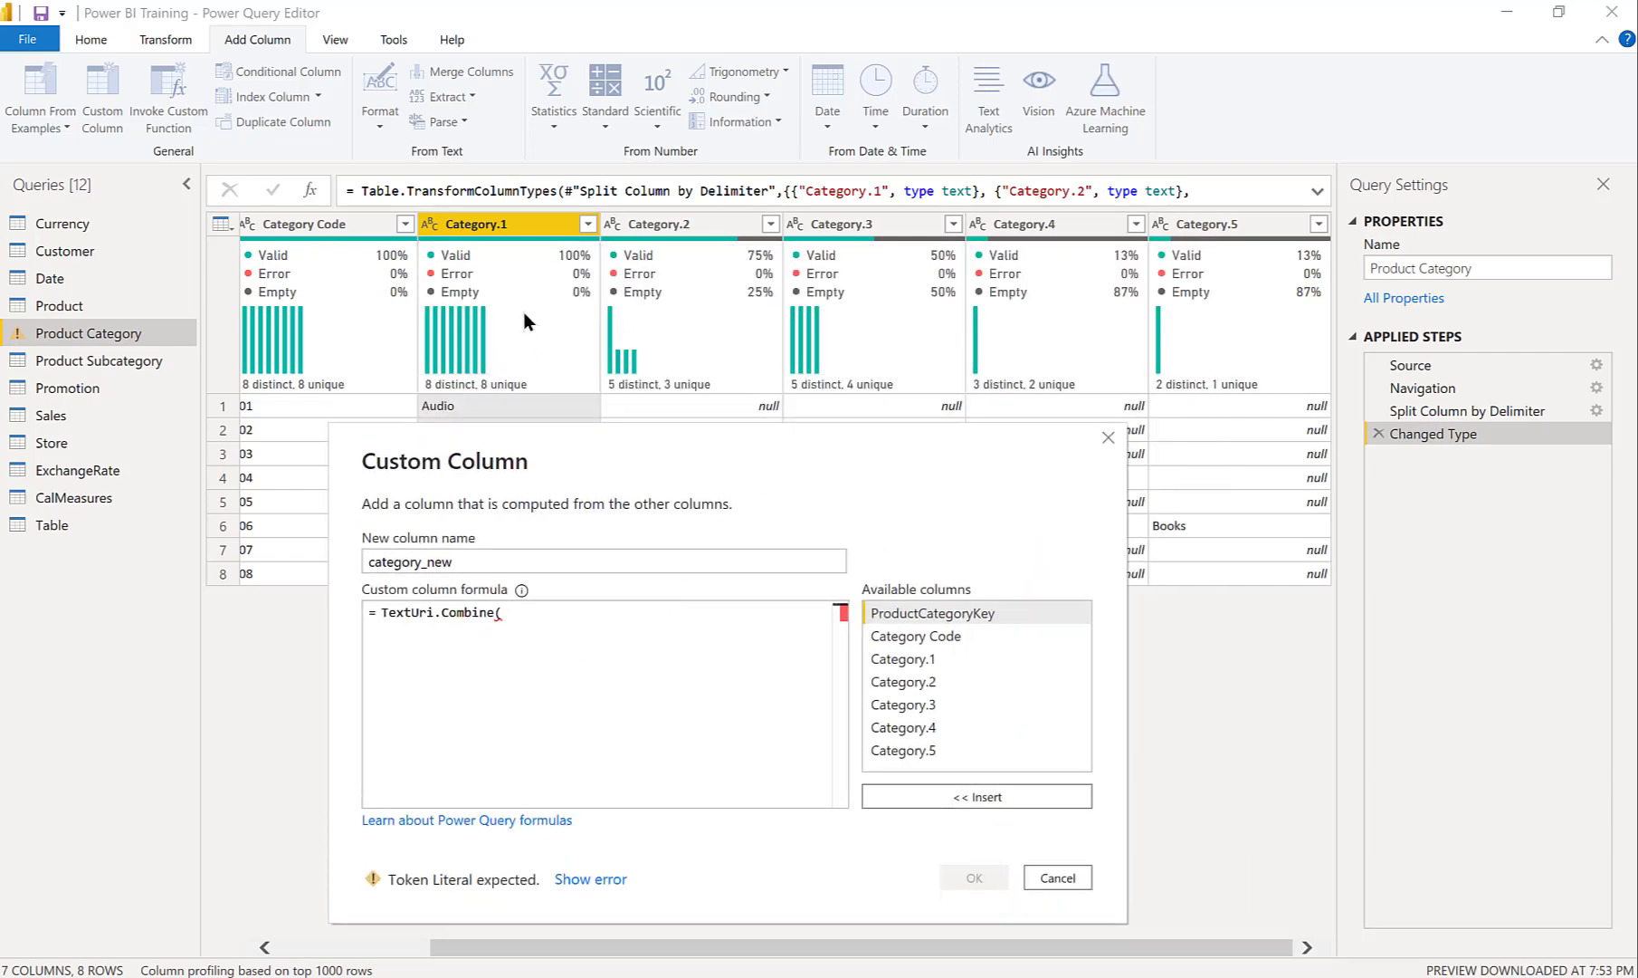
left_click_drag(560, 439, 559, 517)
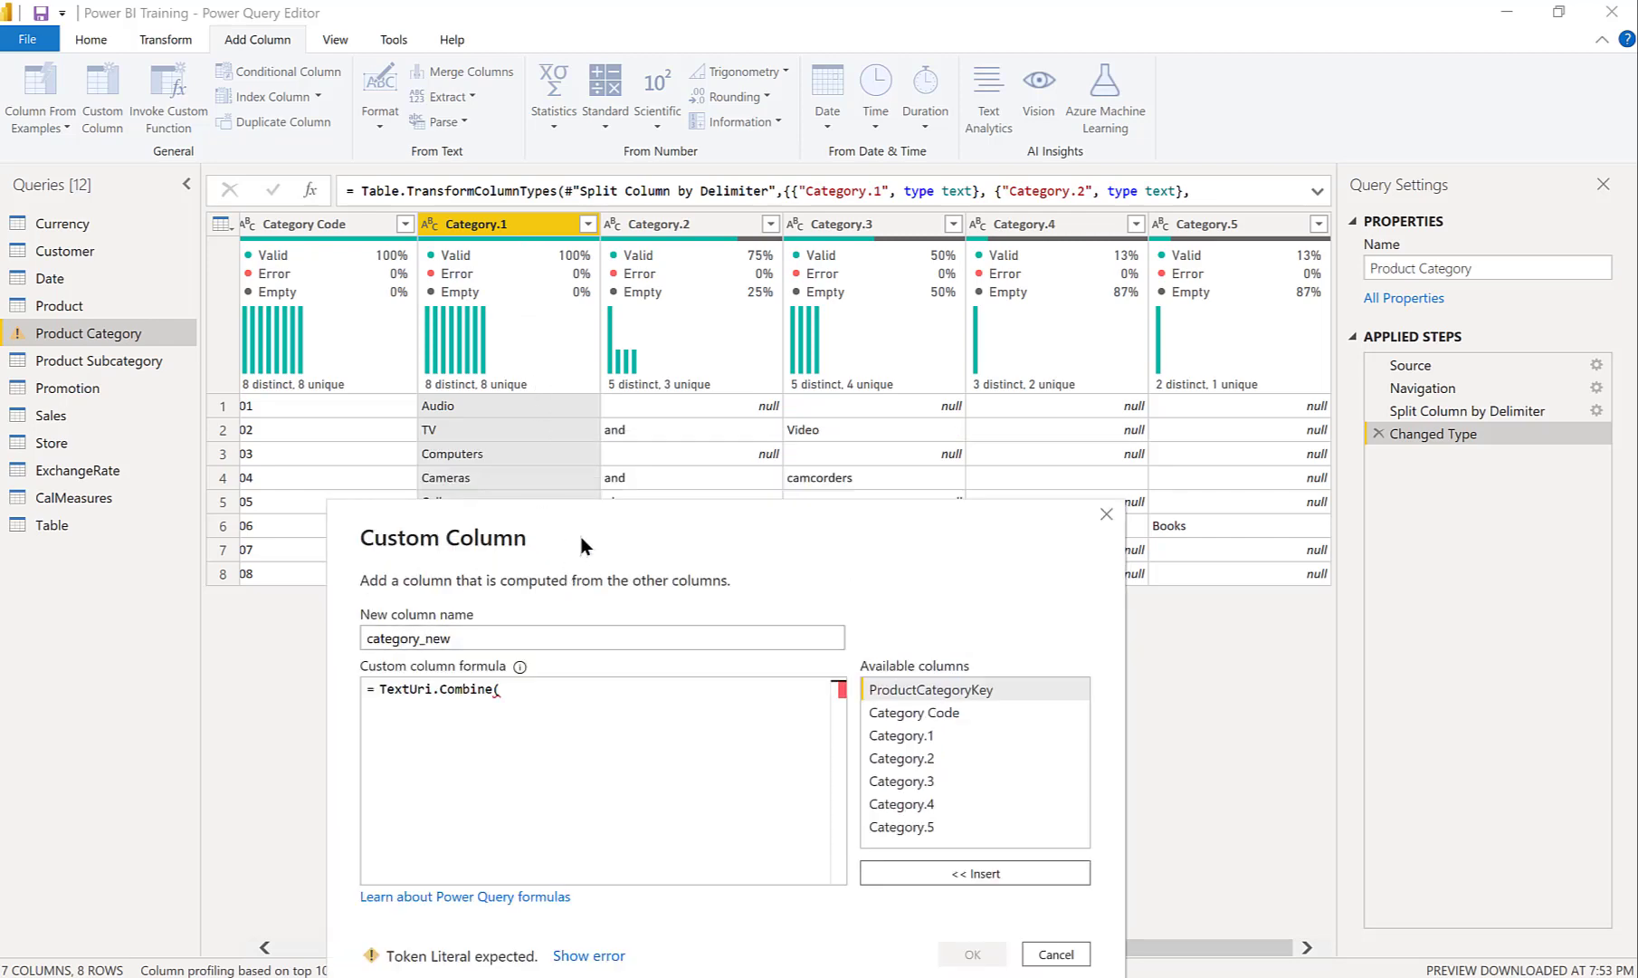
double_click(913, 735)
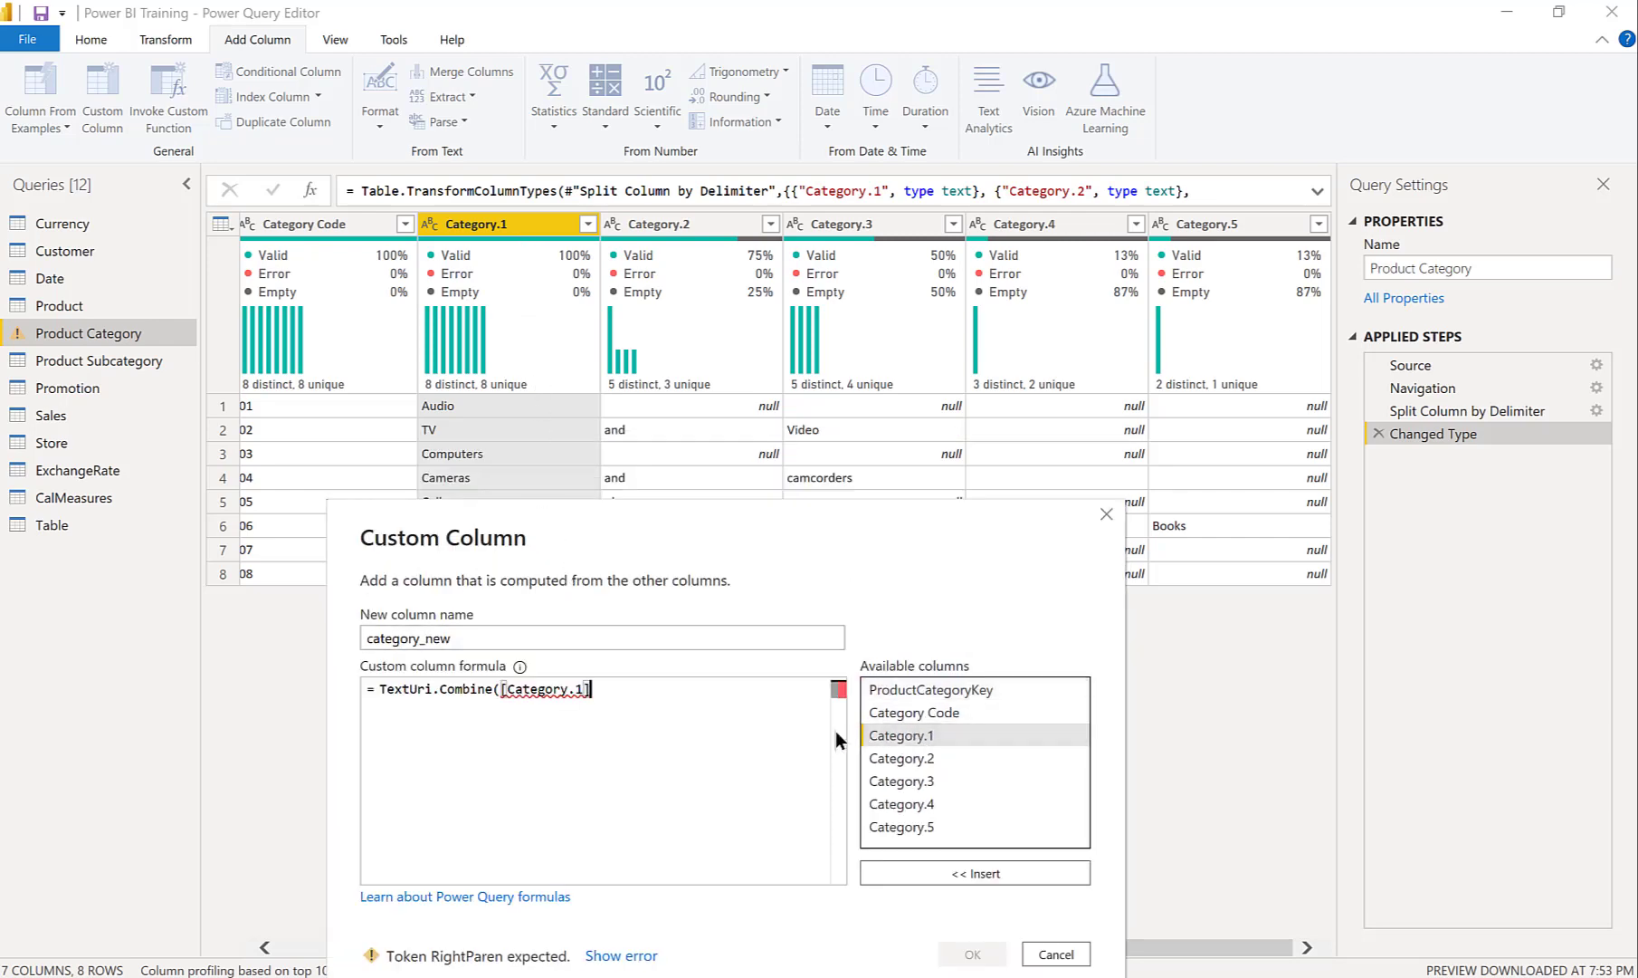
type(",")
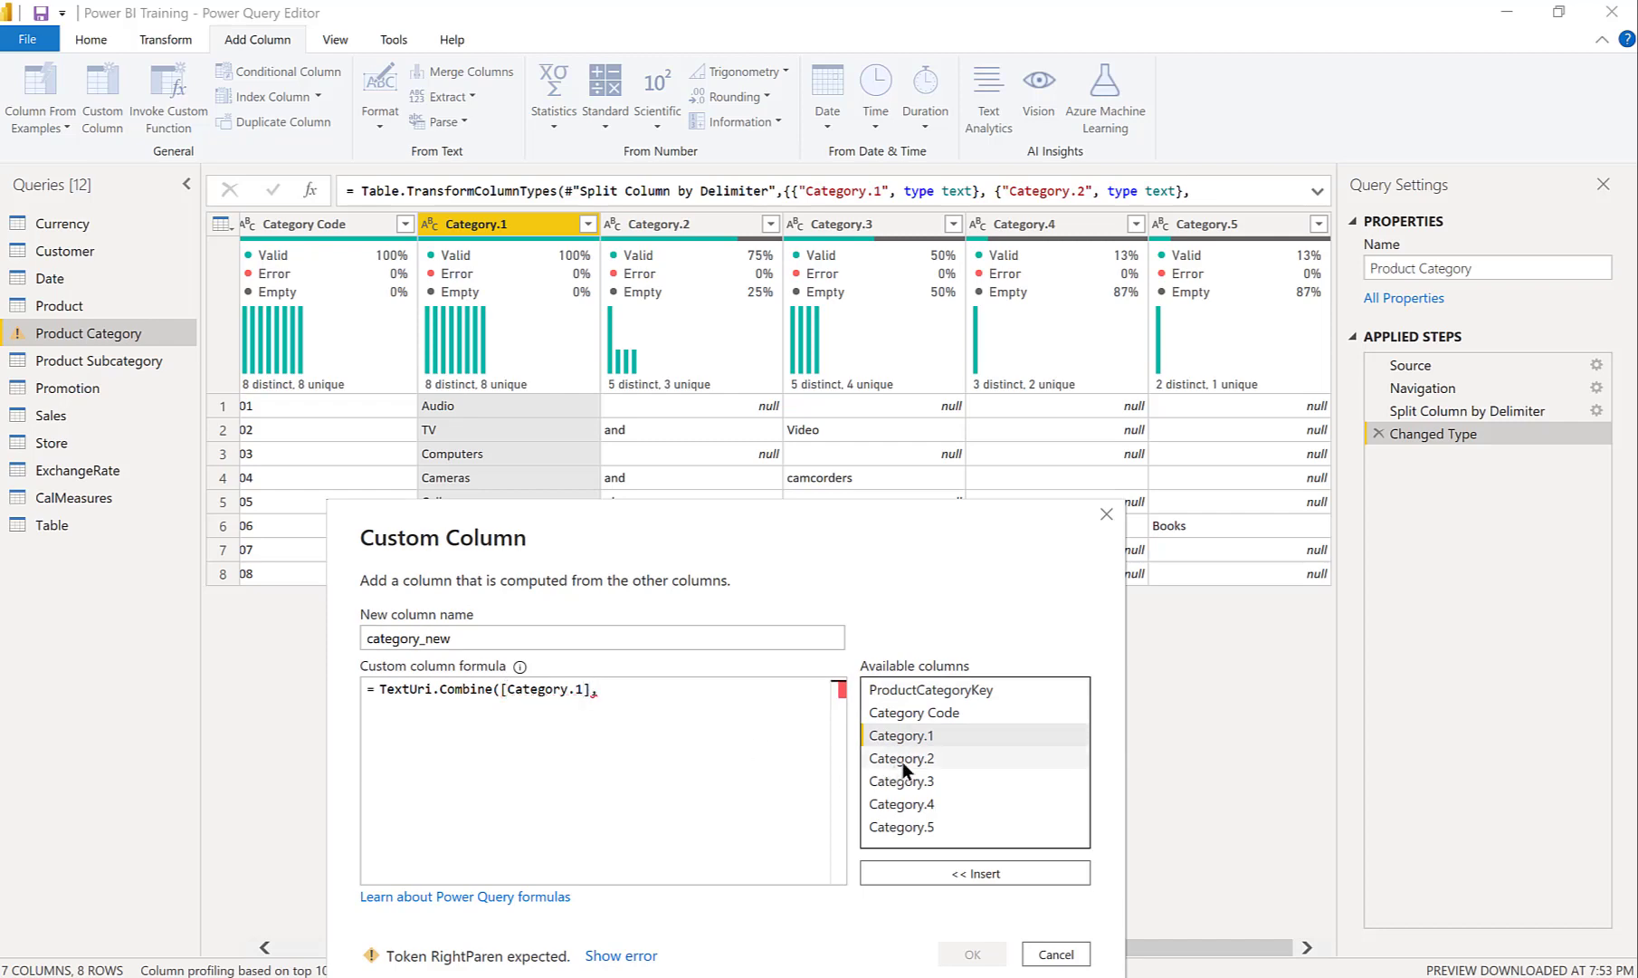
double_click(902, 759)
type(",")
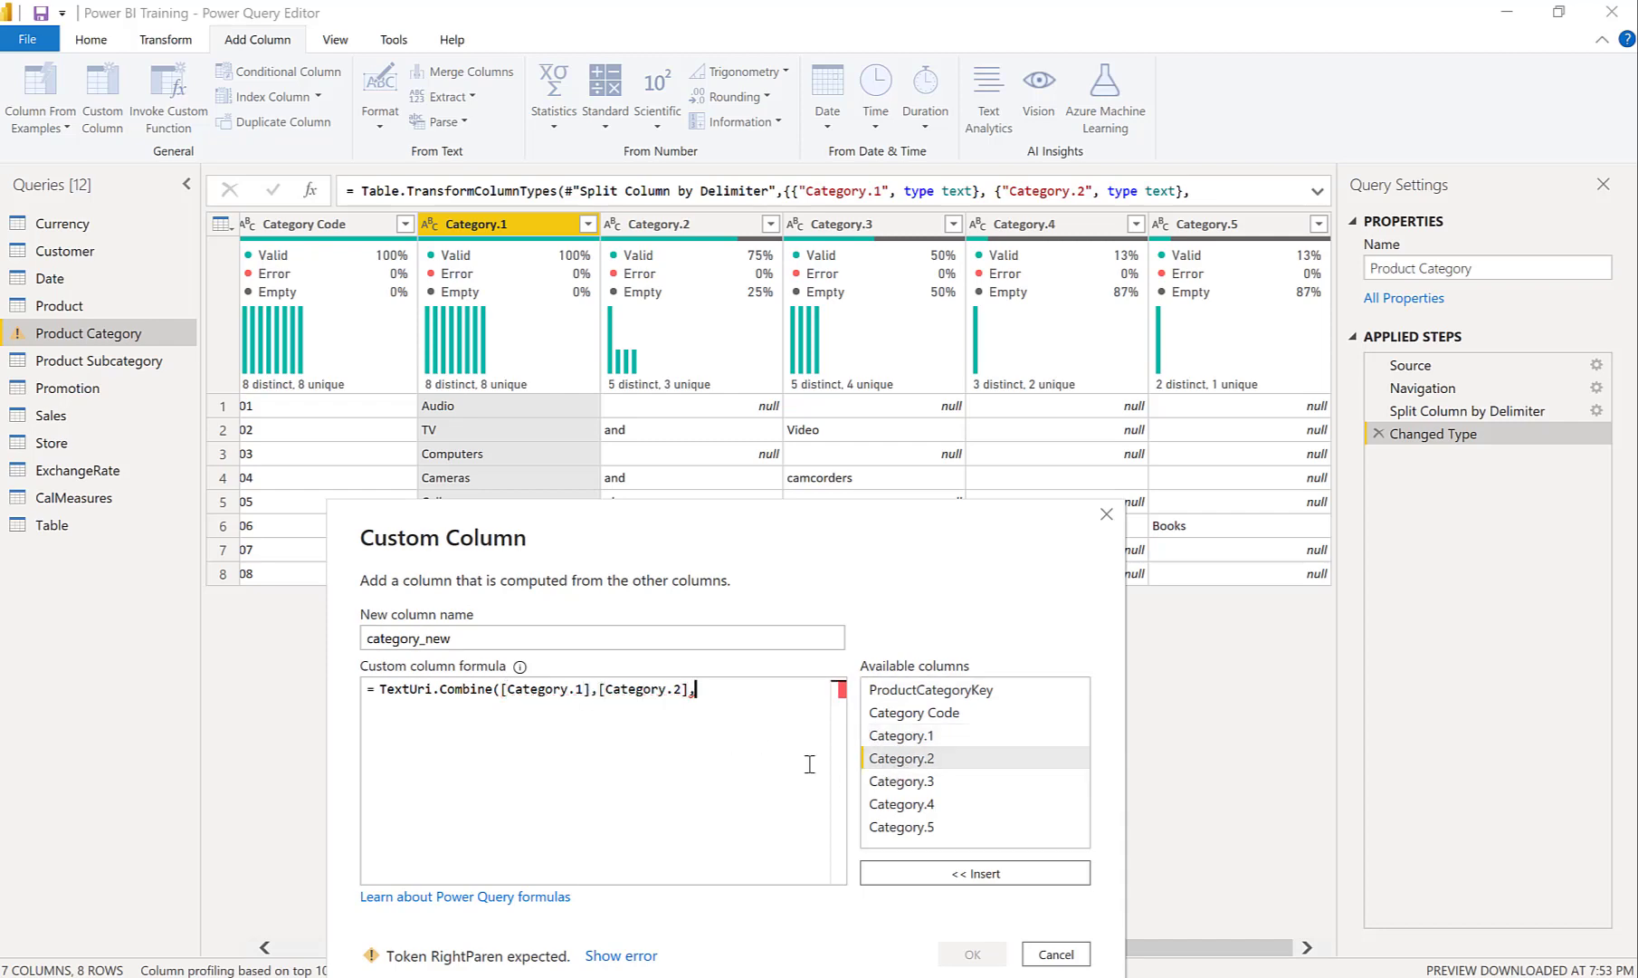
double_click(888, 779)
type(",")
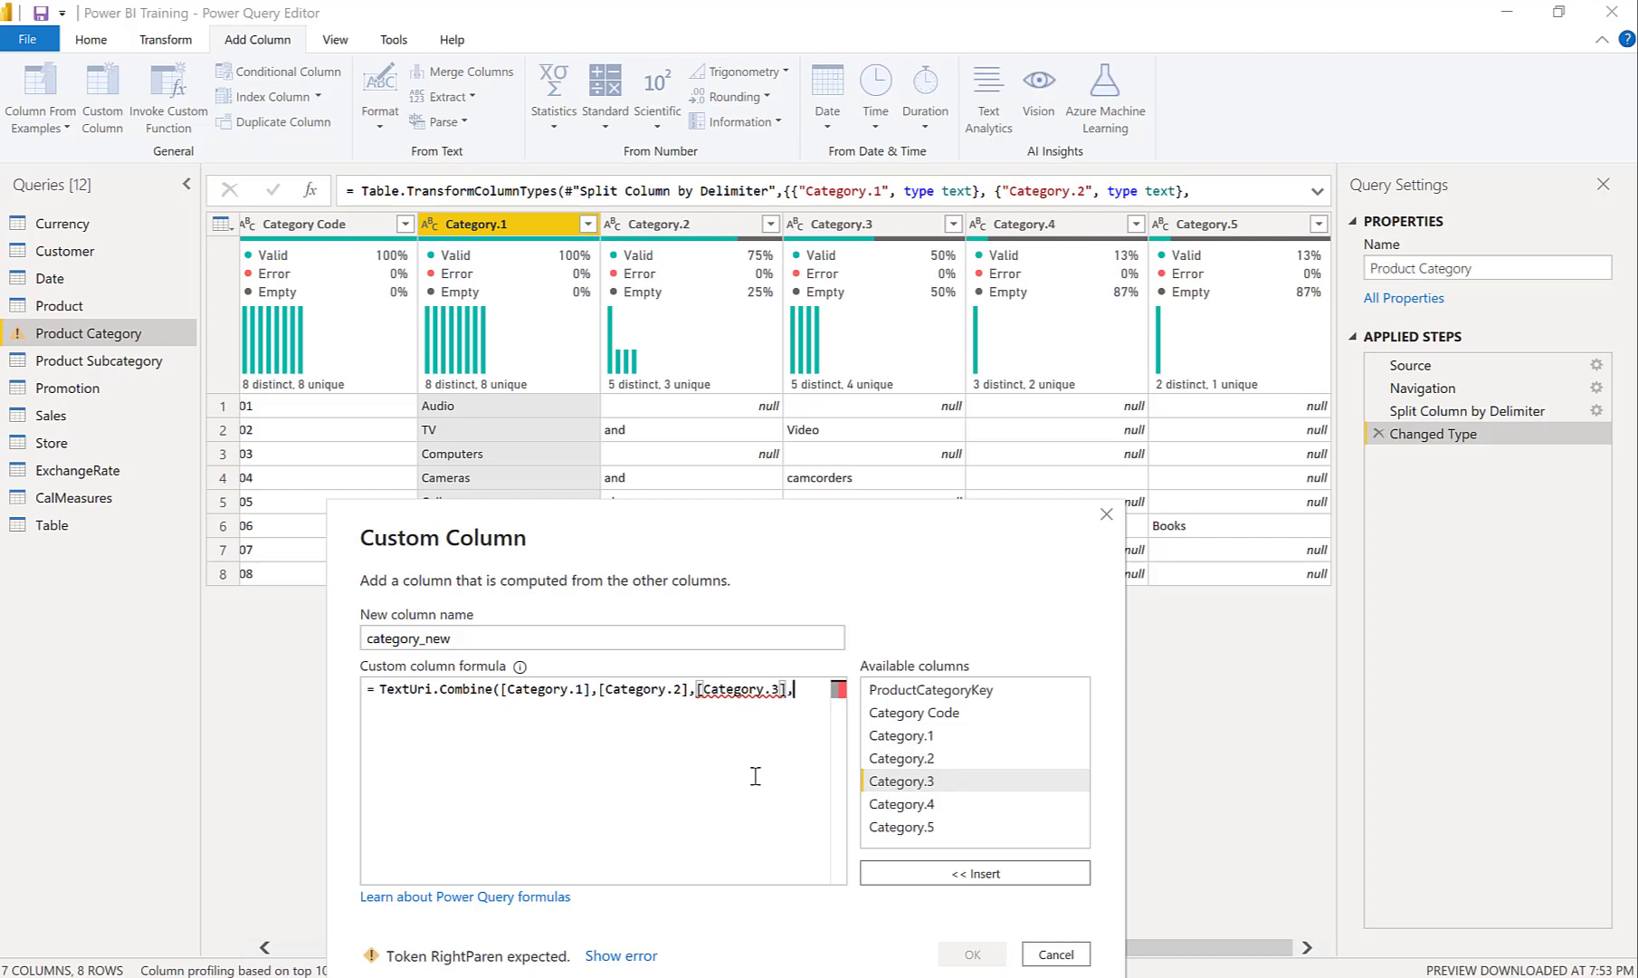
double_click(891, 798)
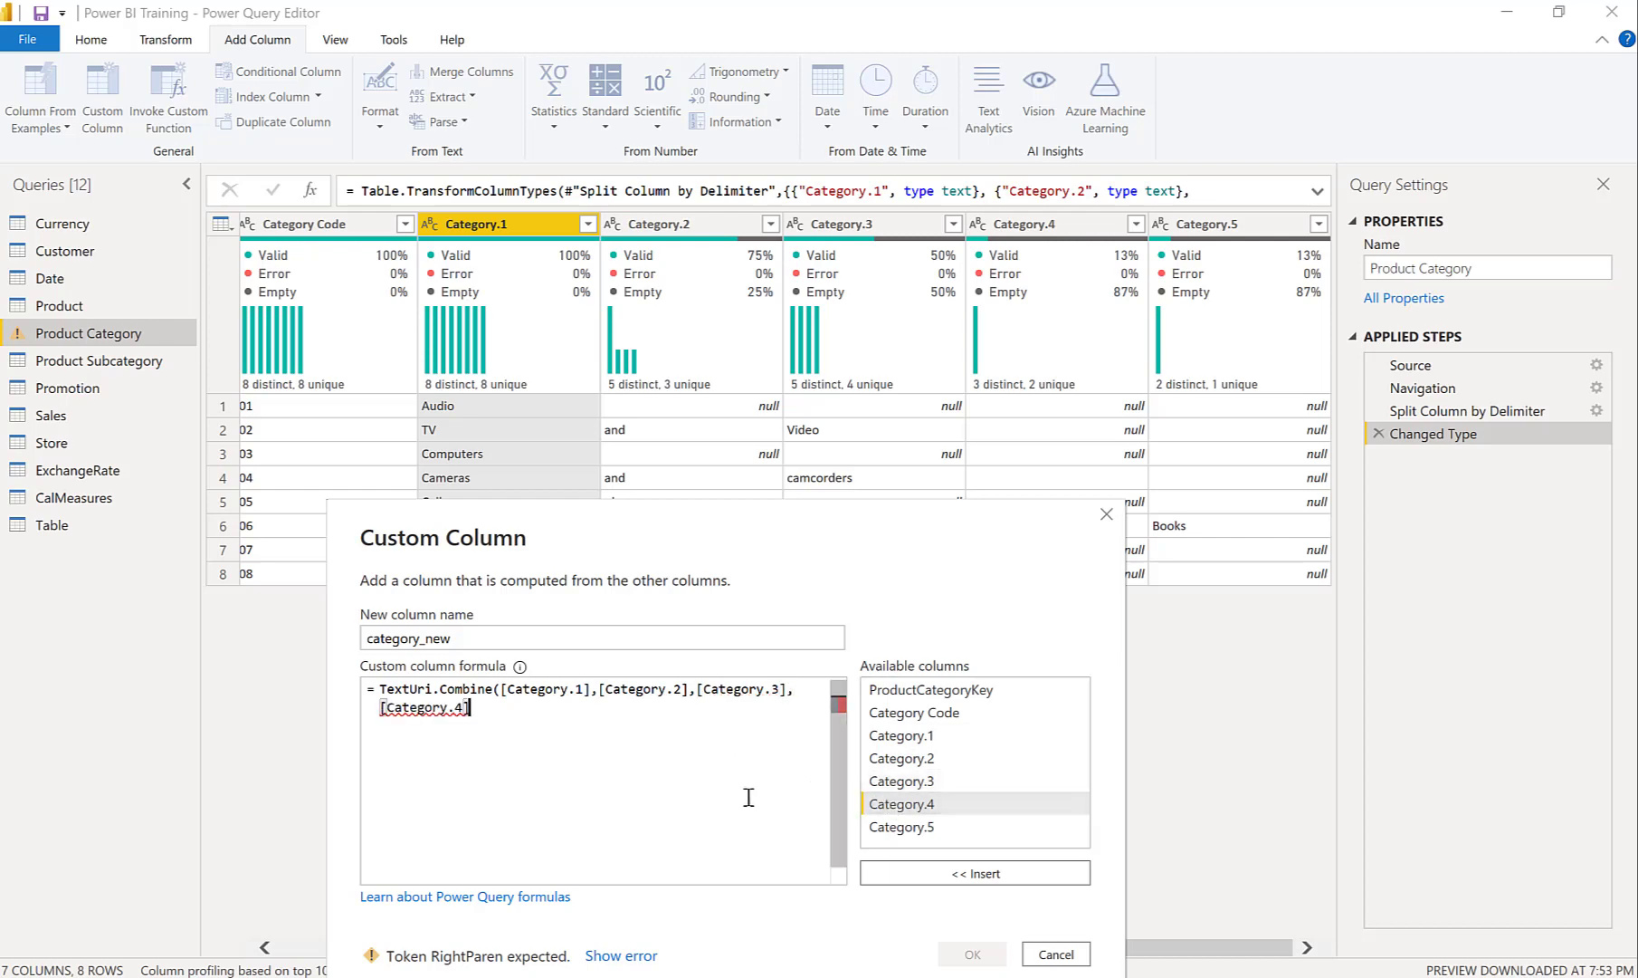
type(",")
left_click(893, 827)
double_click(893, 827)
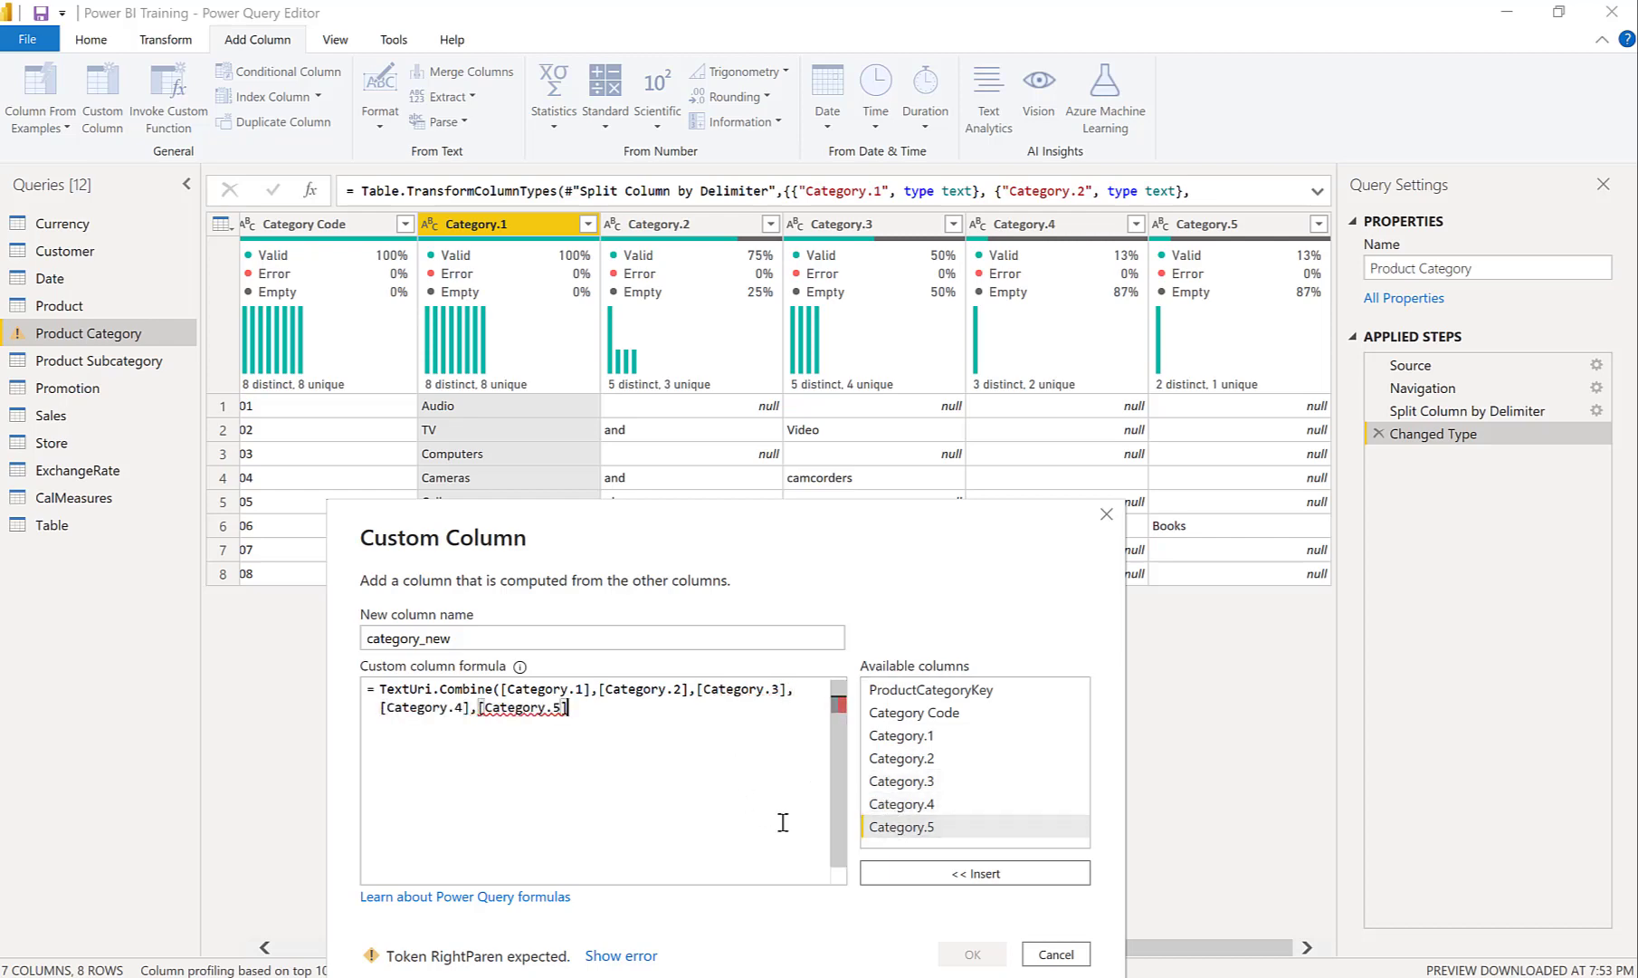
type(")")
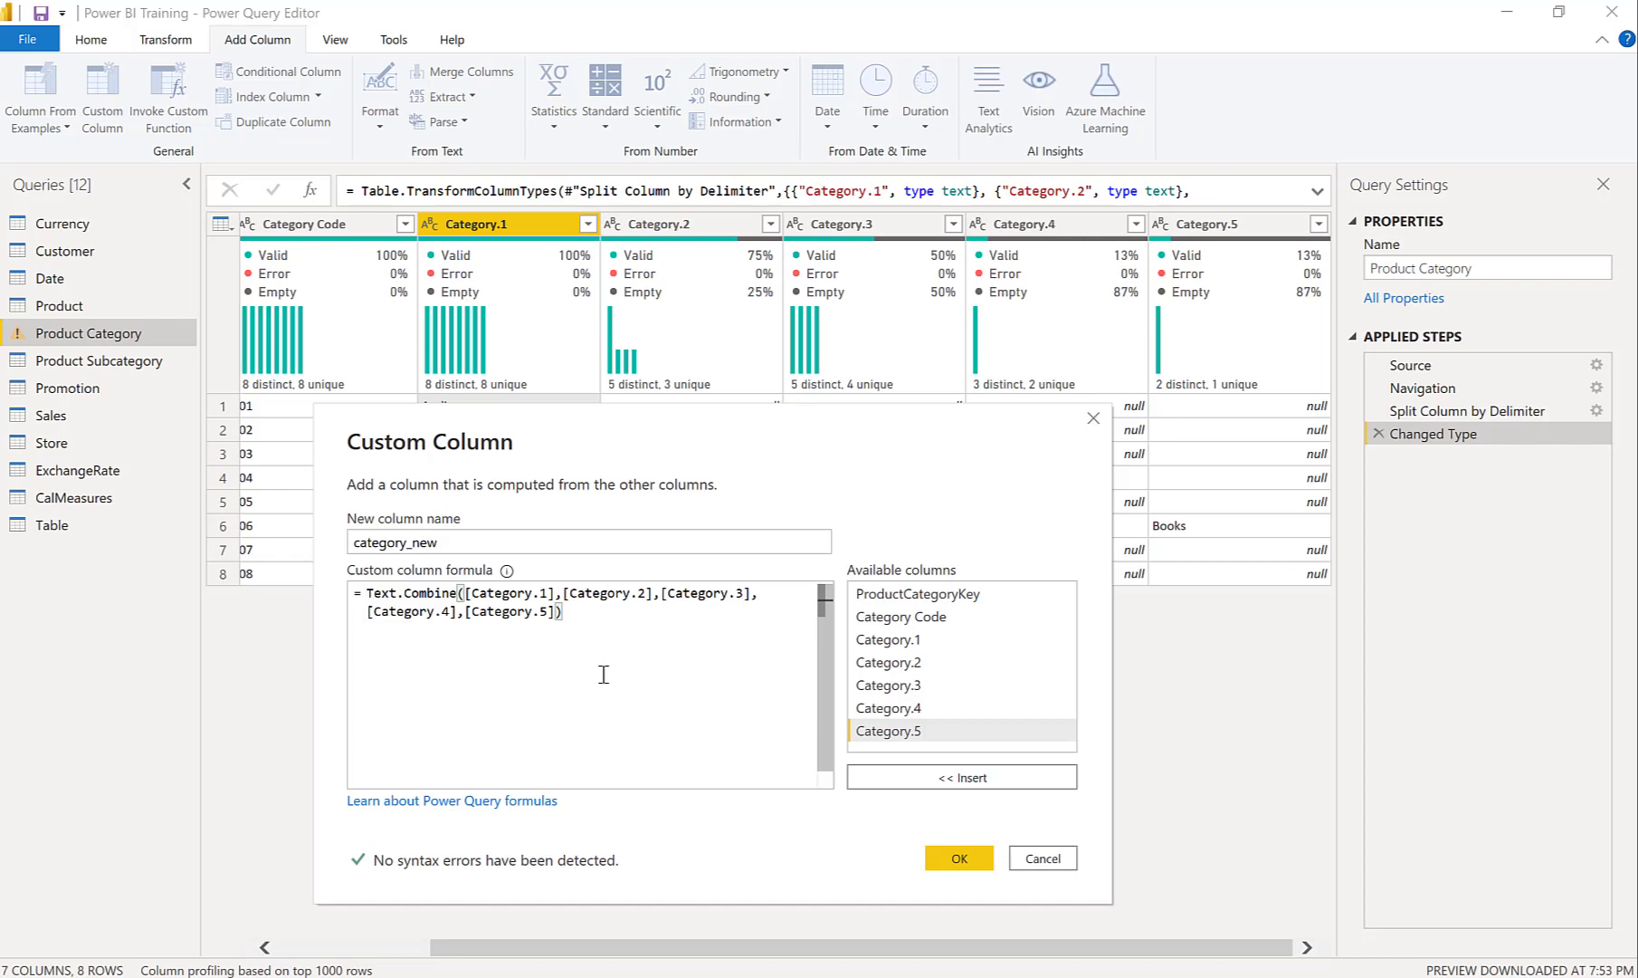
left_click(941, 856)
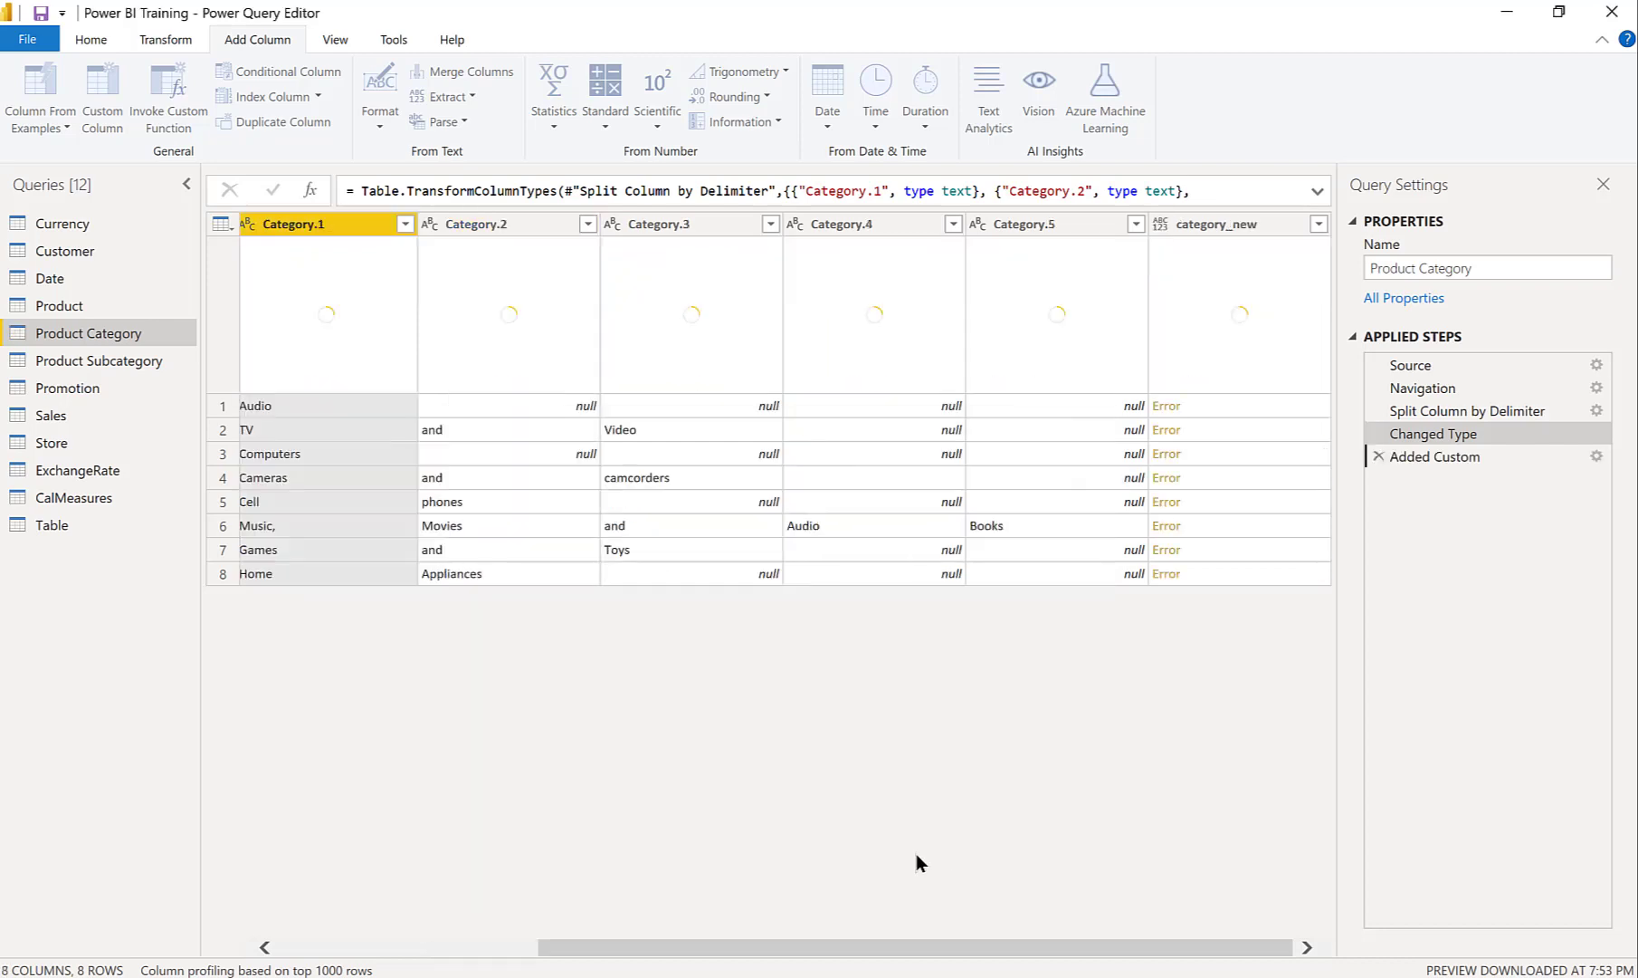
Step: Inspect the error in category_new and edit its formula to enclose the five Category columns in curly braces as a list
left_click(1219, 406)
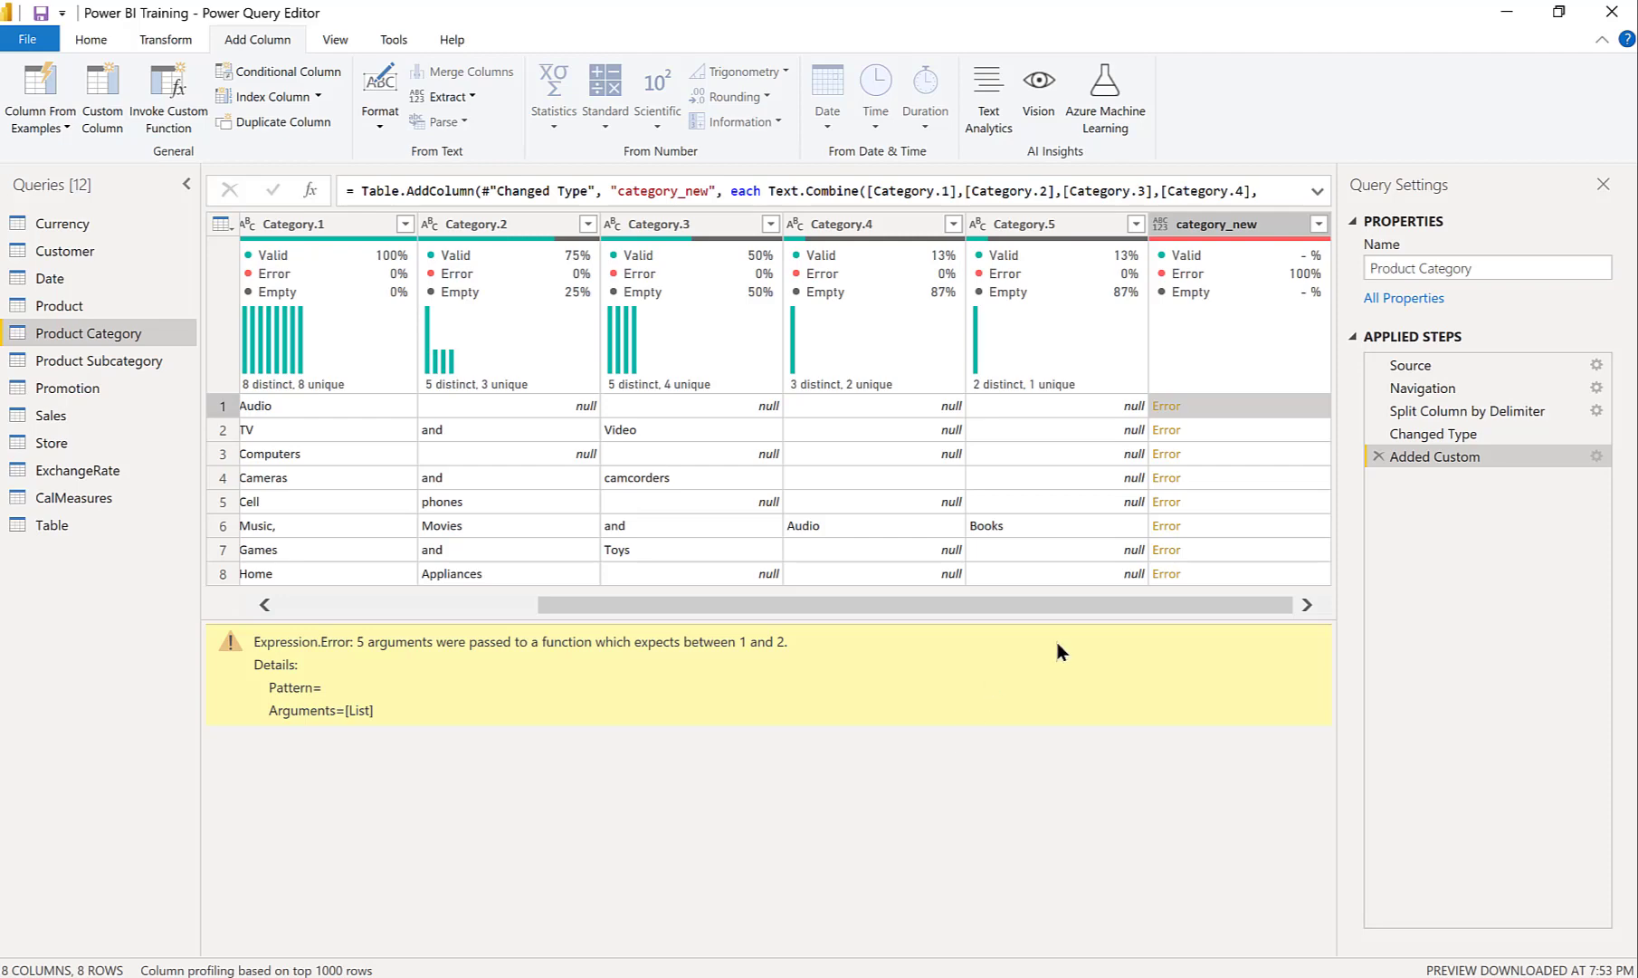
left_click(1596, 454)
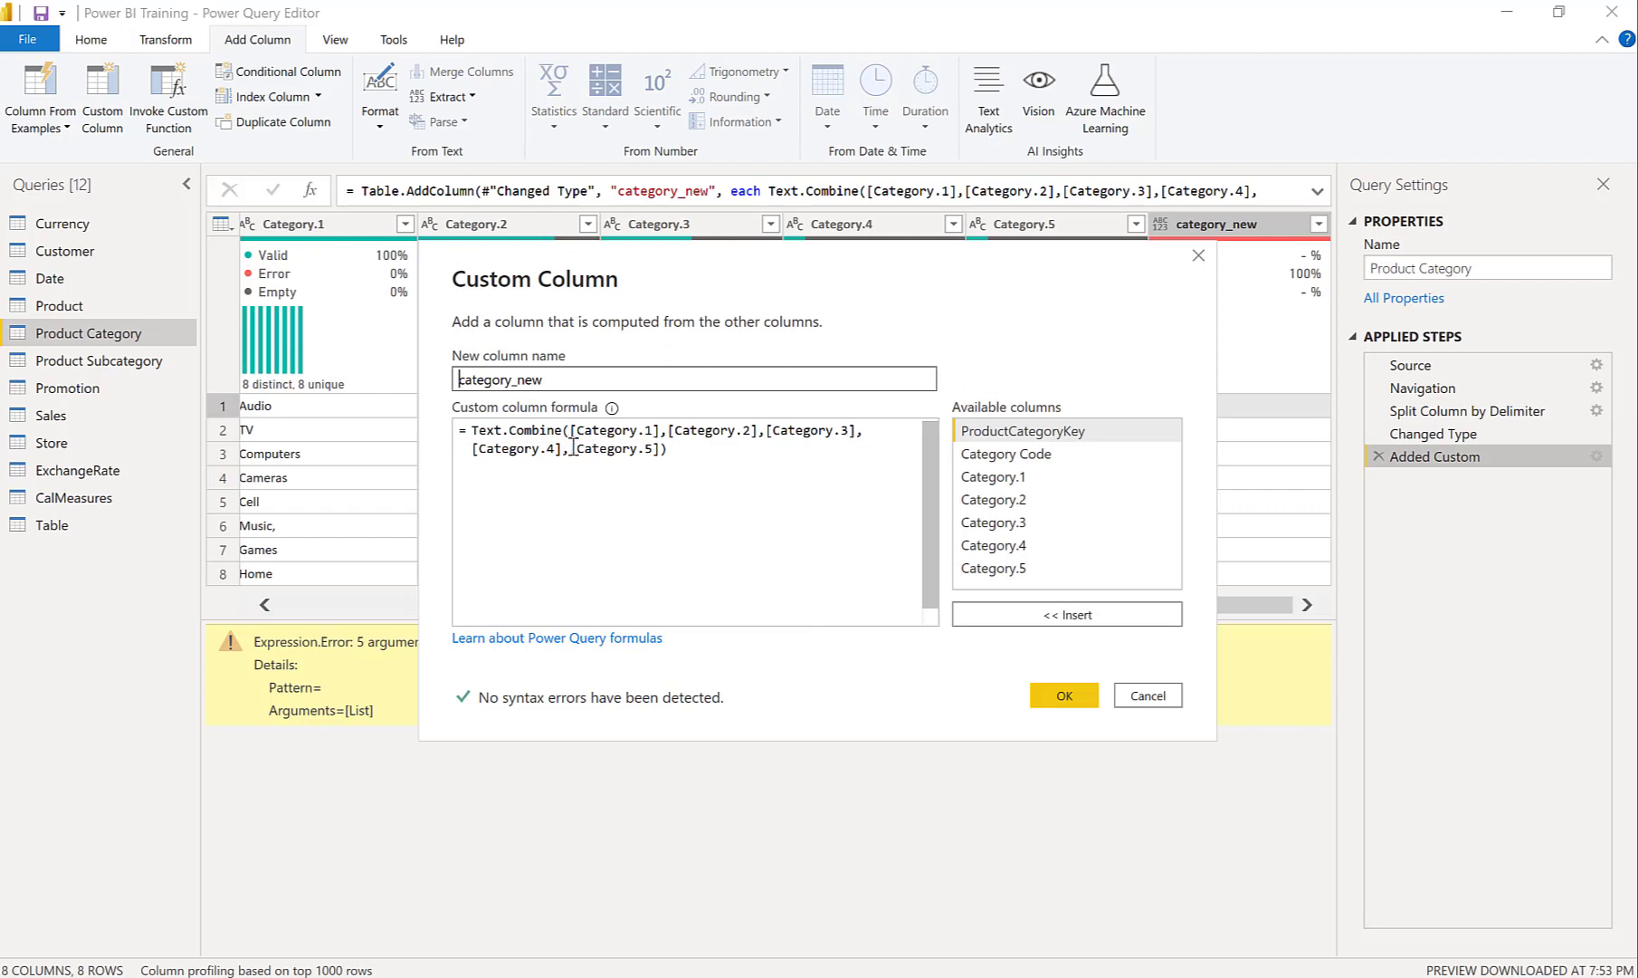
left_click(571, 429)
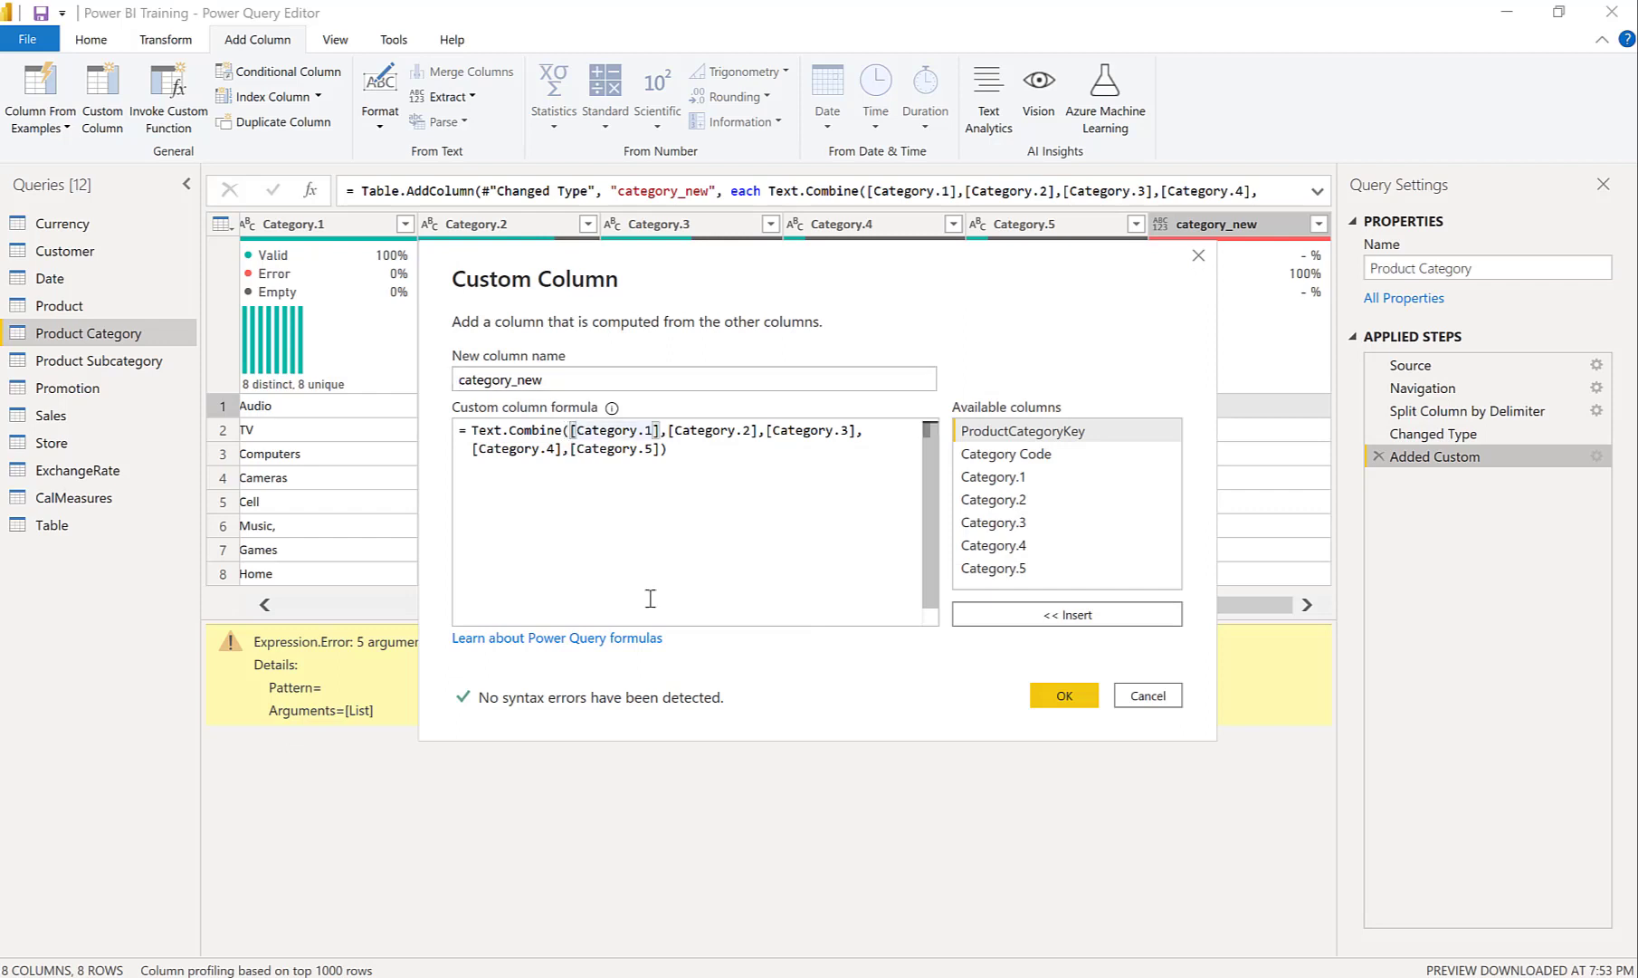
type("{")
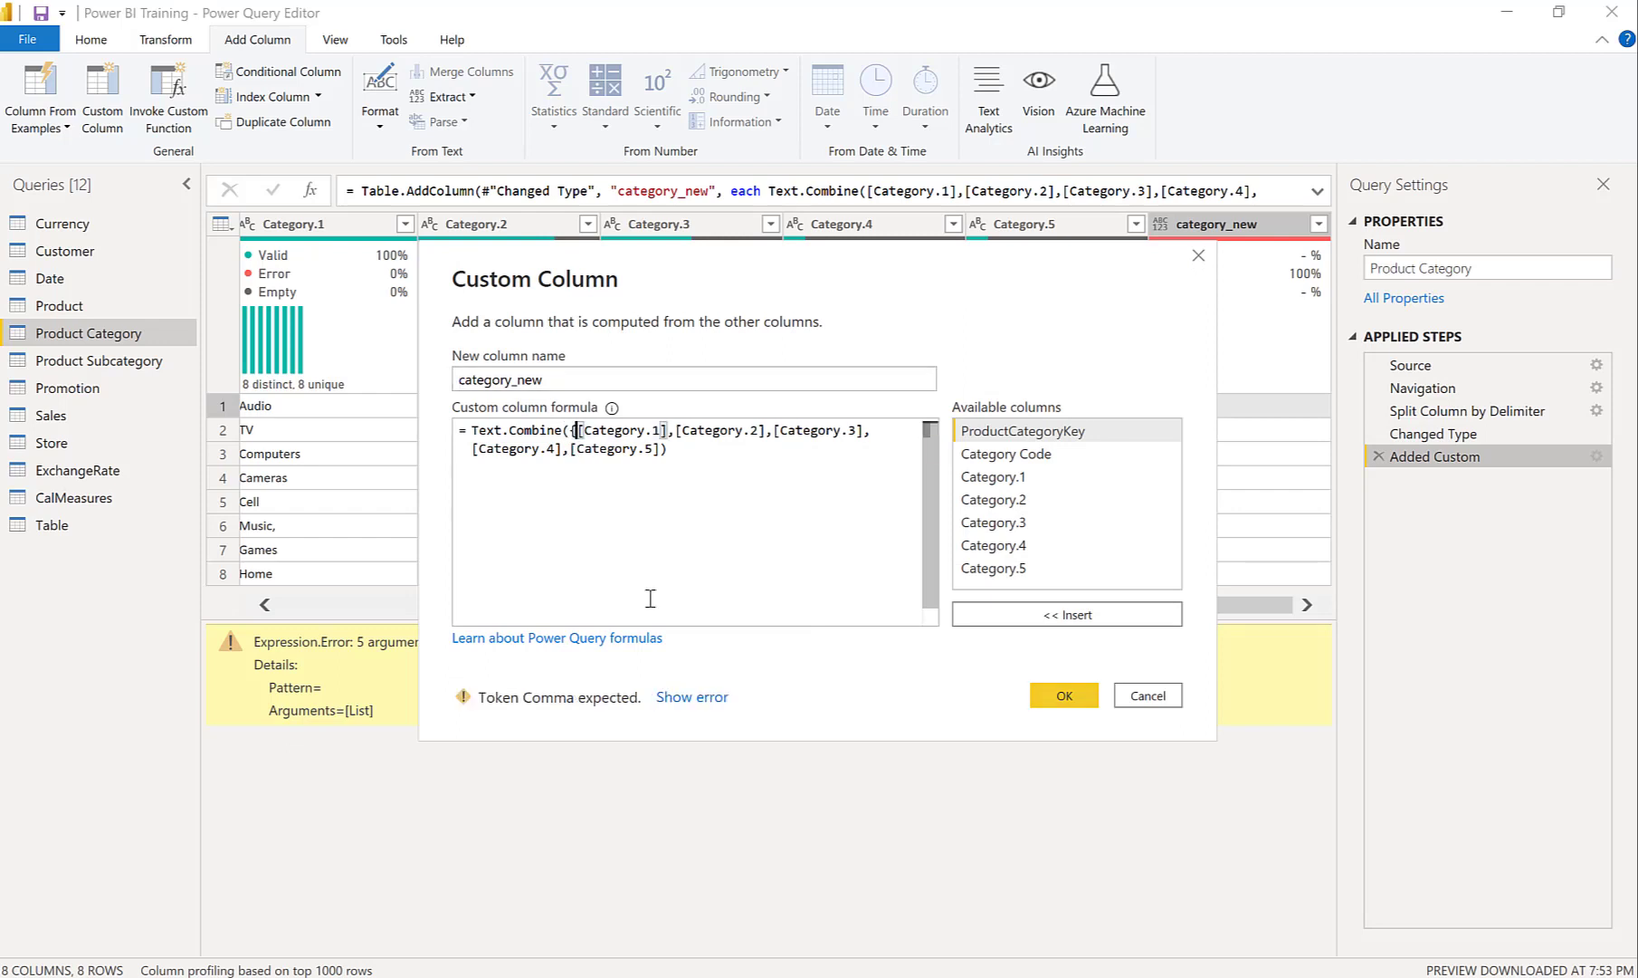
left_click(662, 449)
type("}")
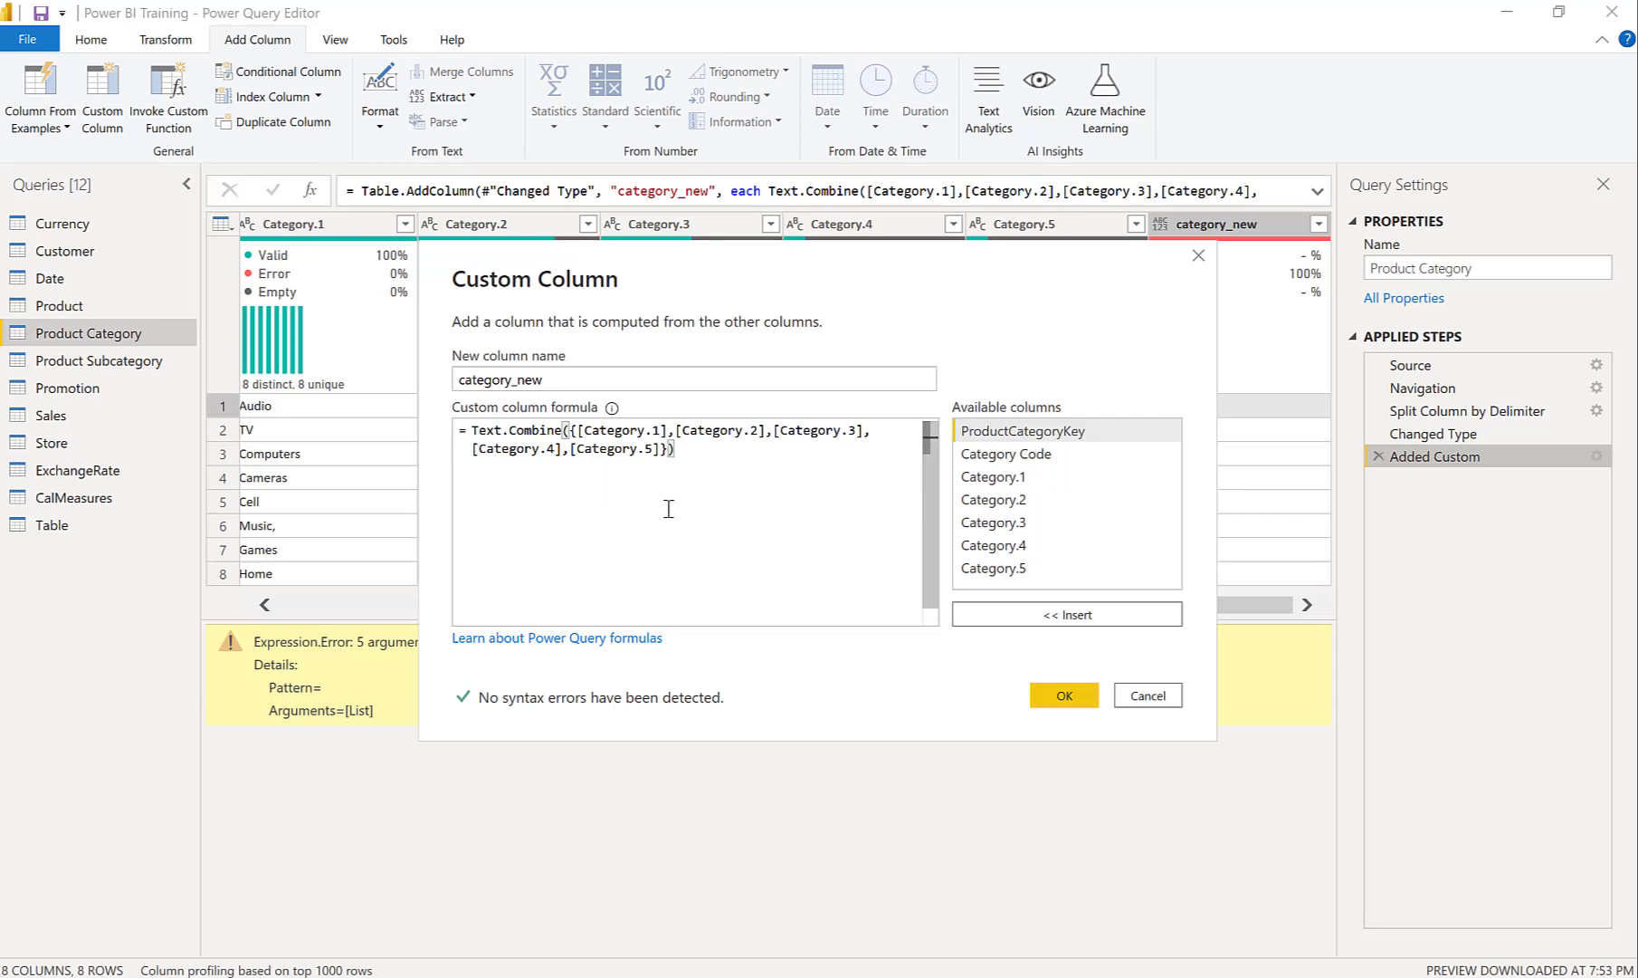
left_click(1042, 695)
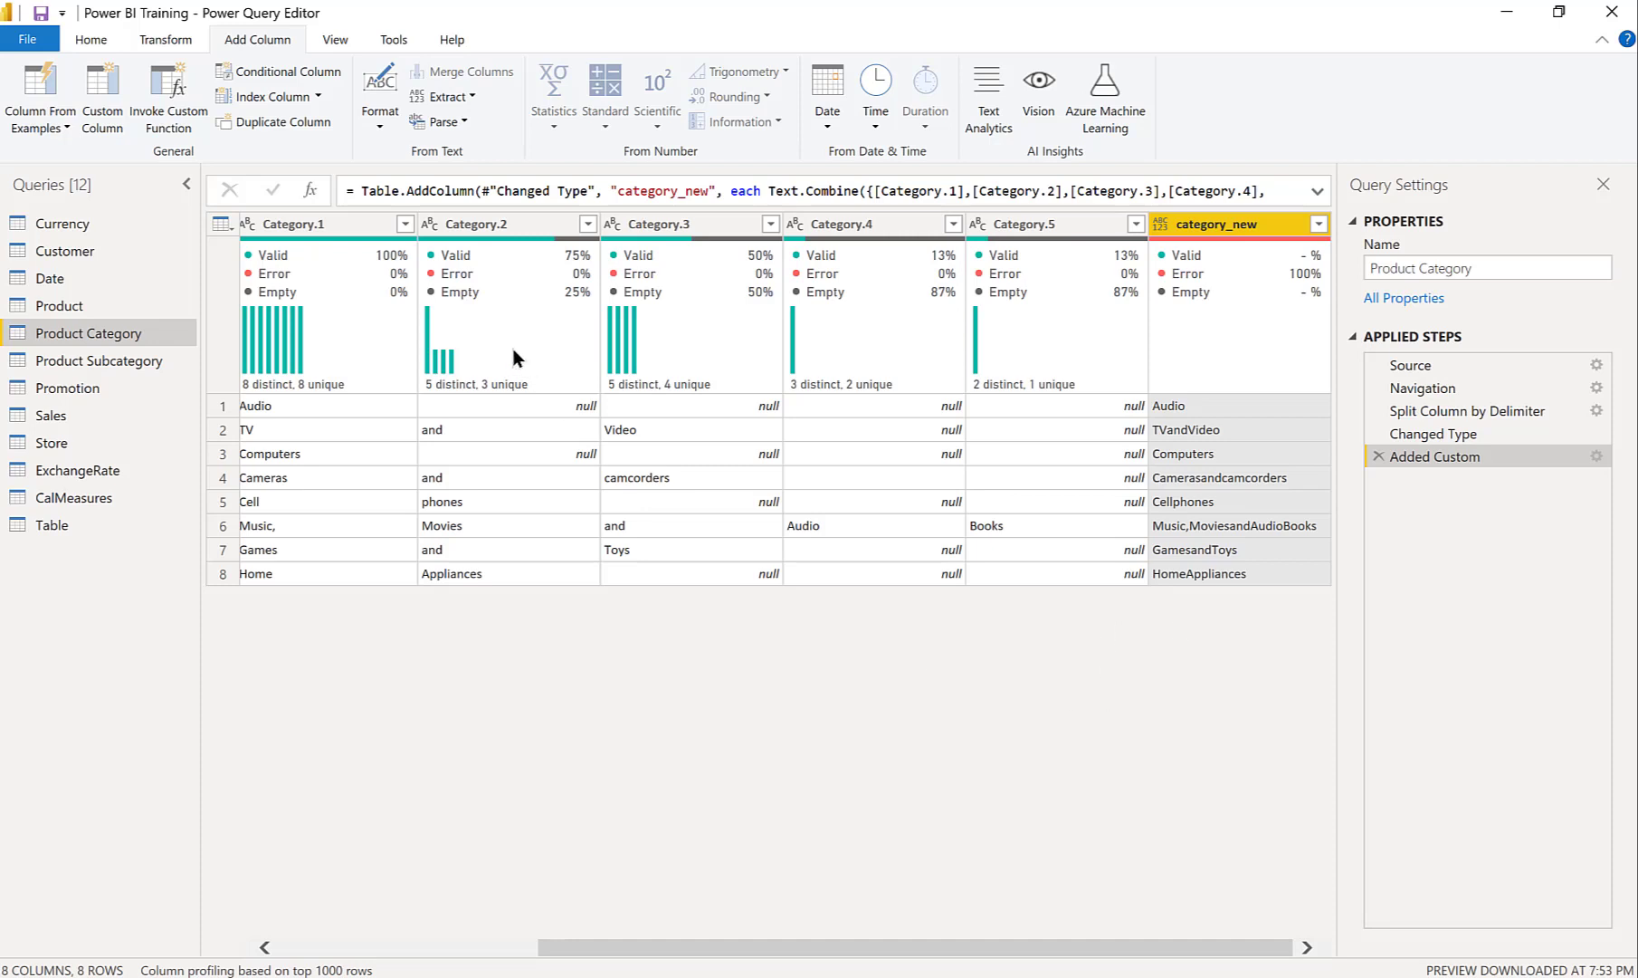
Step: Remove the split columns Category.1 through Category.5 from the table
left_click(327, 224)
right_click(326, 223)
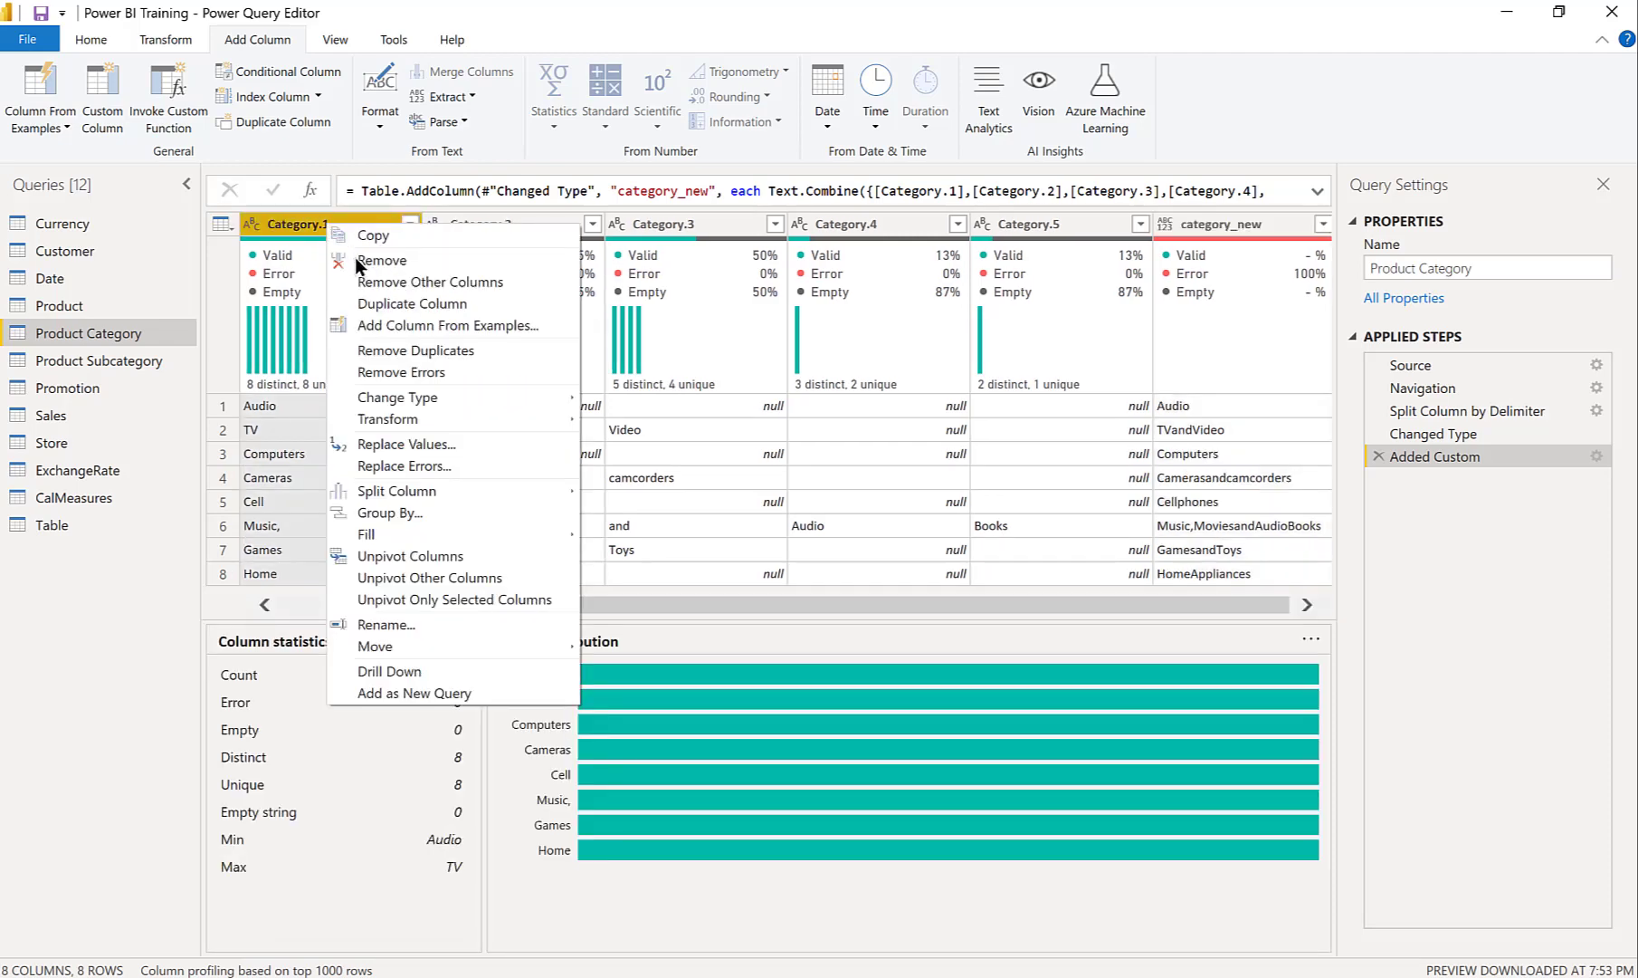
left_click(366, 261)
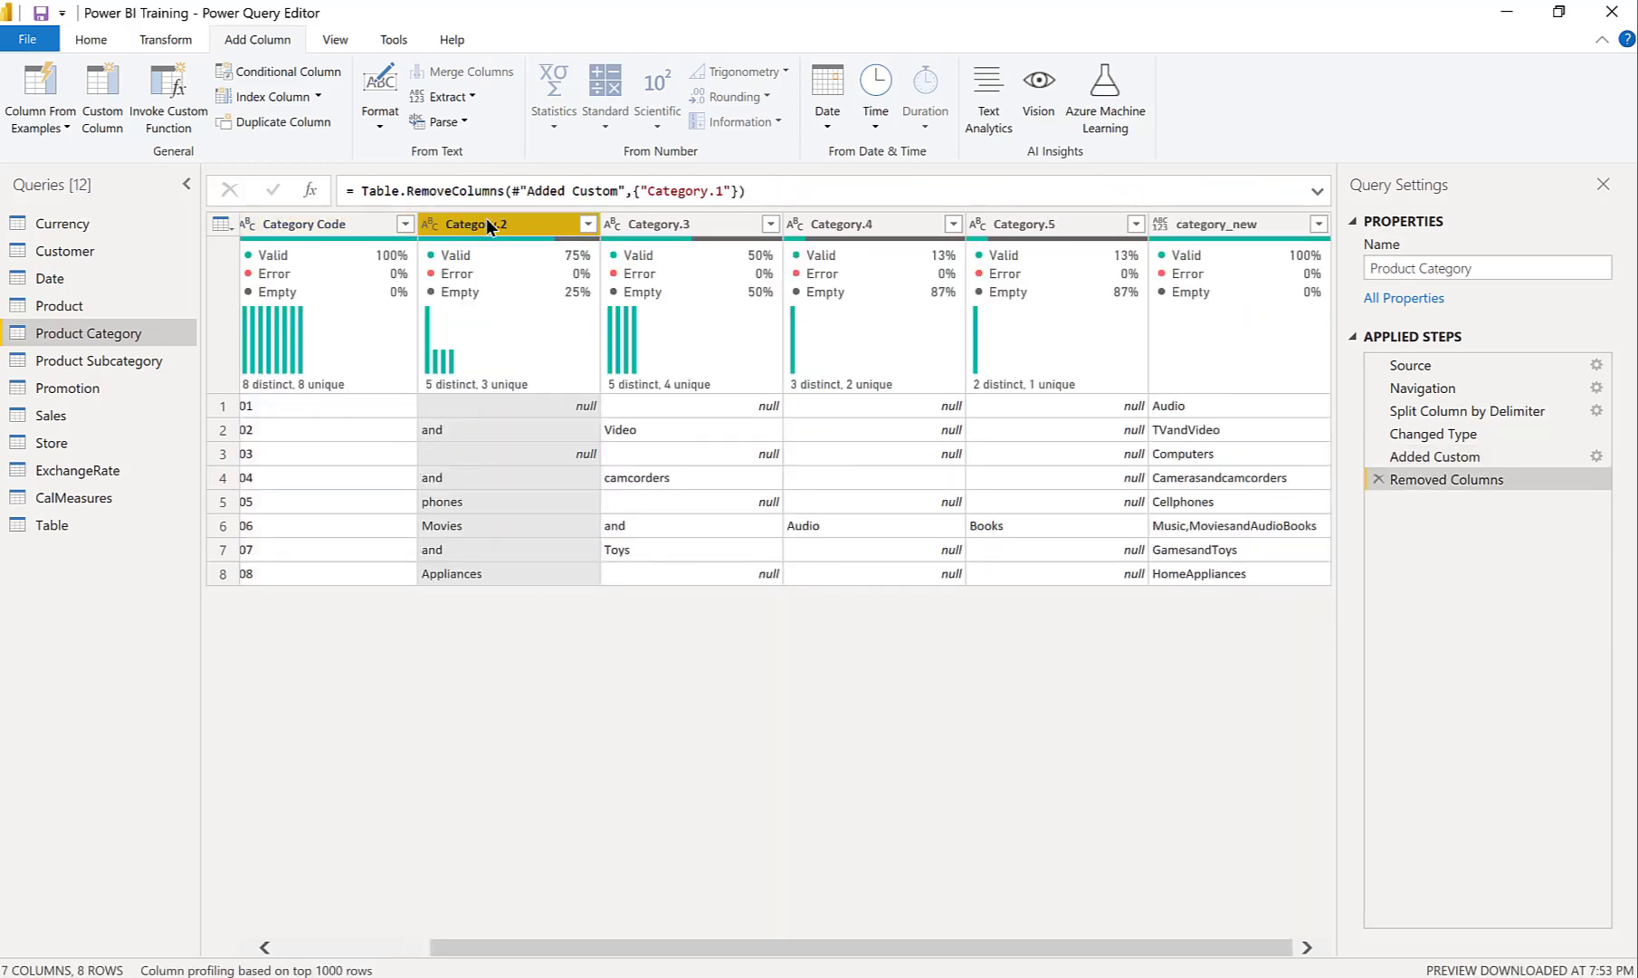
right_click(487, 220)
left_click(506, 253)
right_click(672, 222)
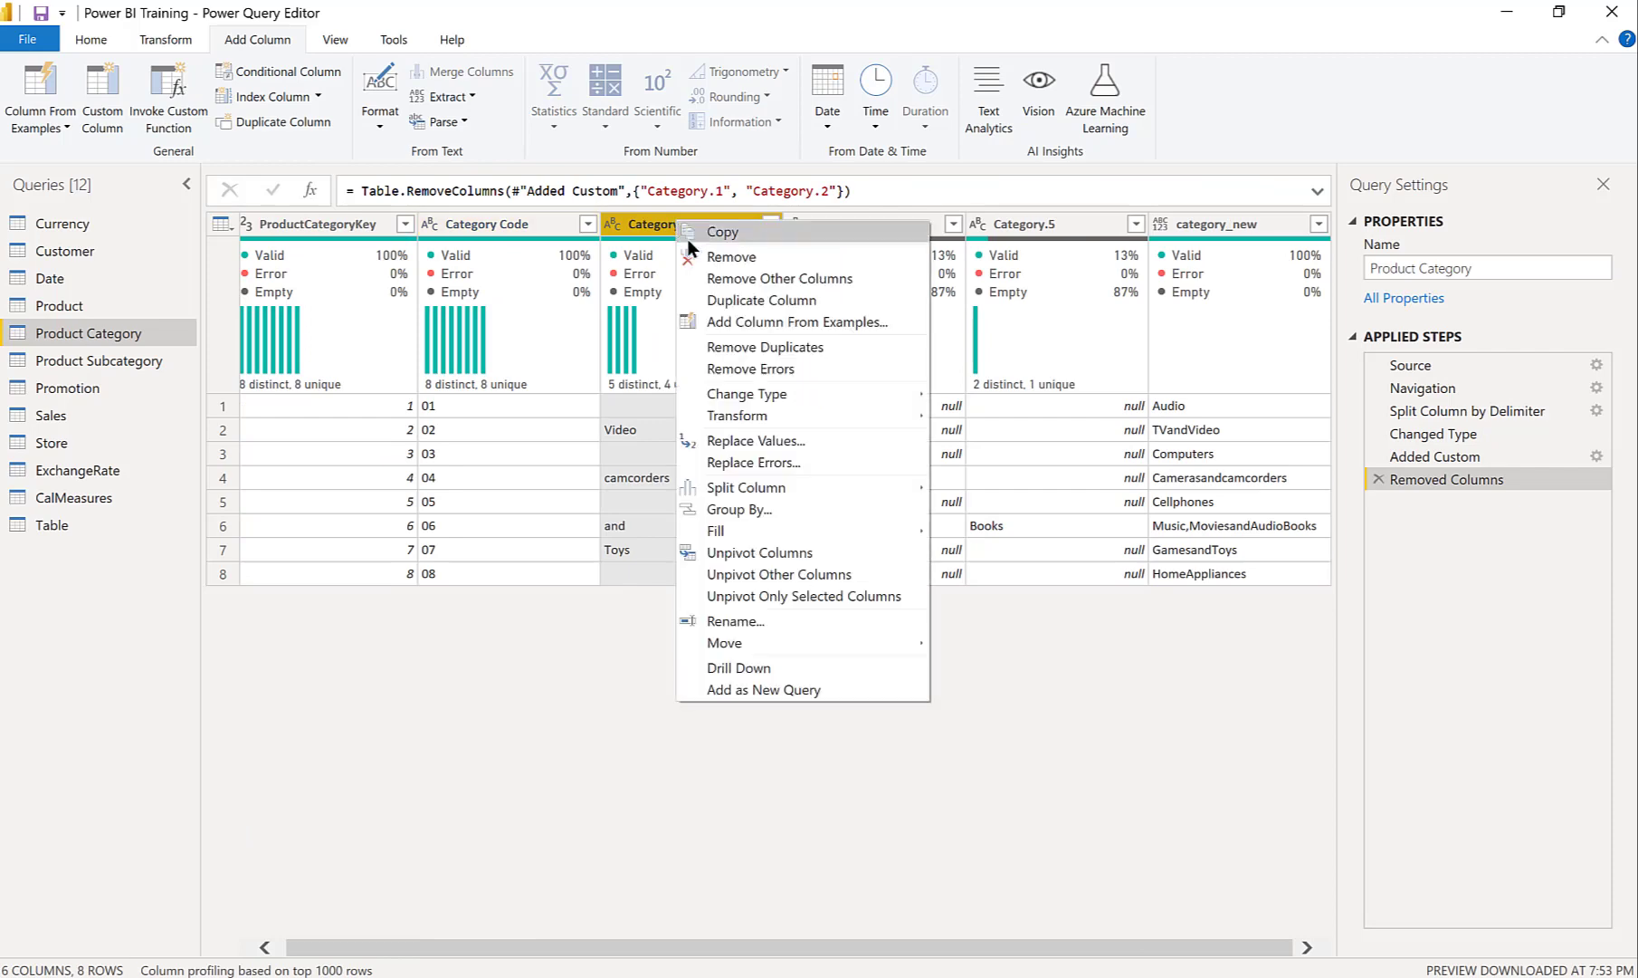
left_click(702, 256)
right_click(729, 222)
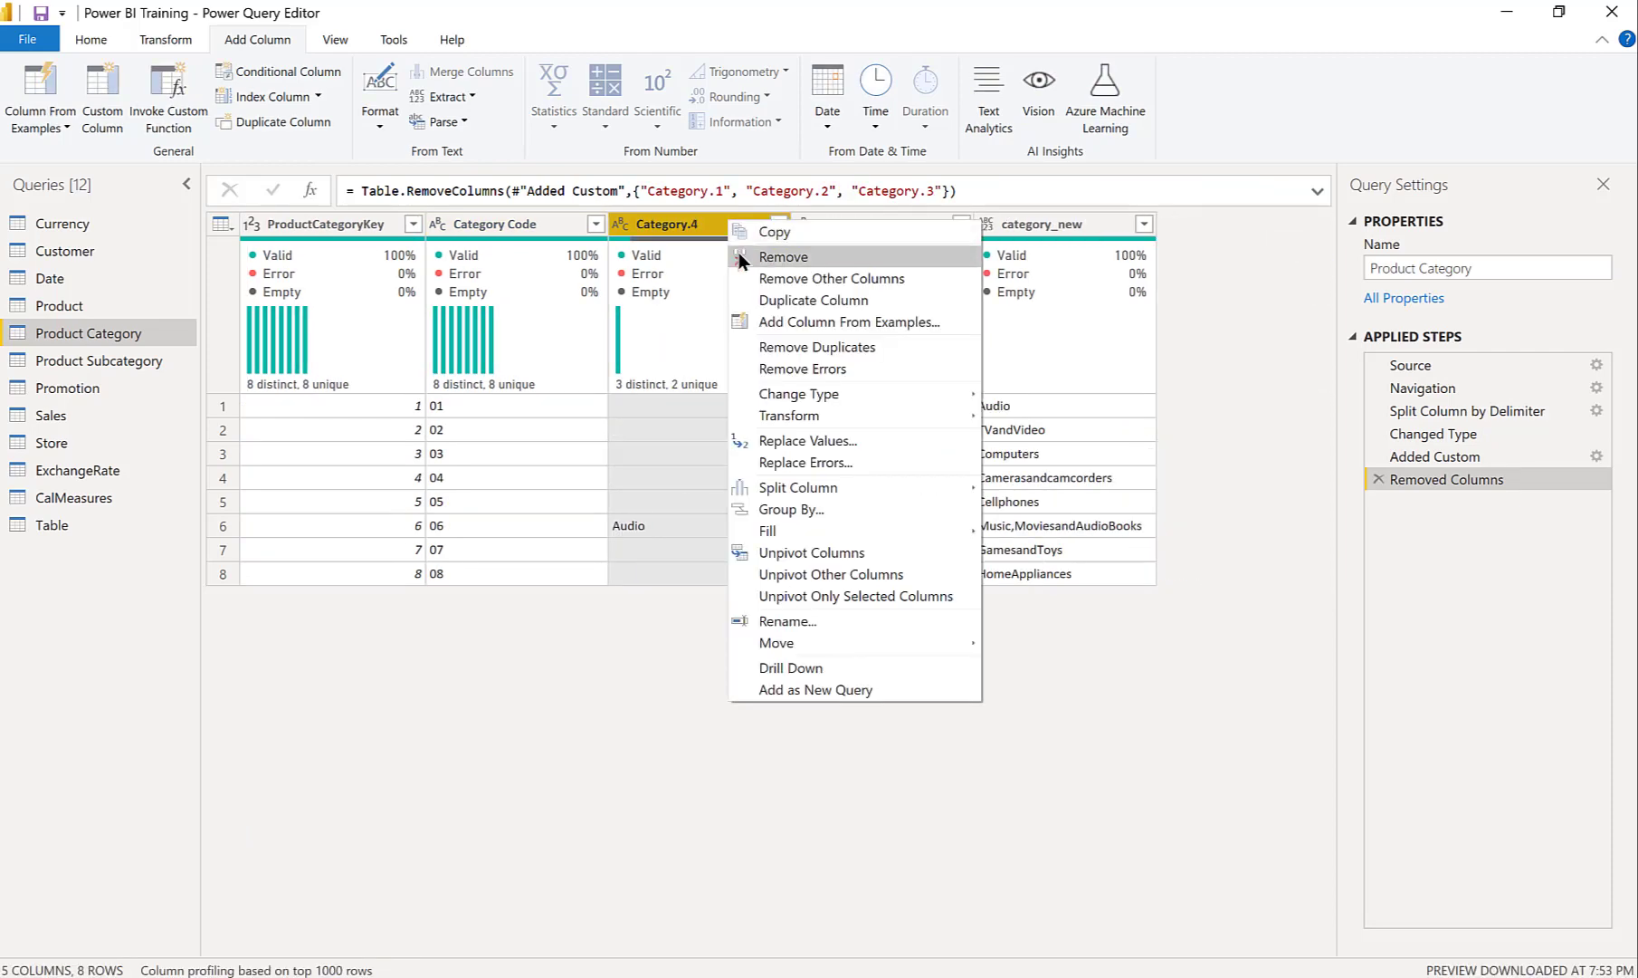
left_click(739, 254)
right_click(714, 223)
left_click(726, 254)
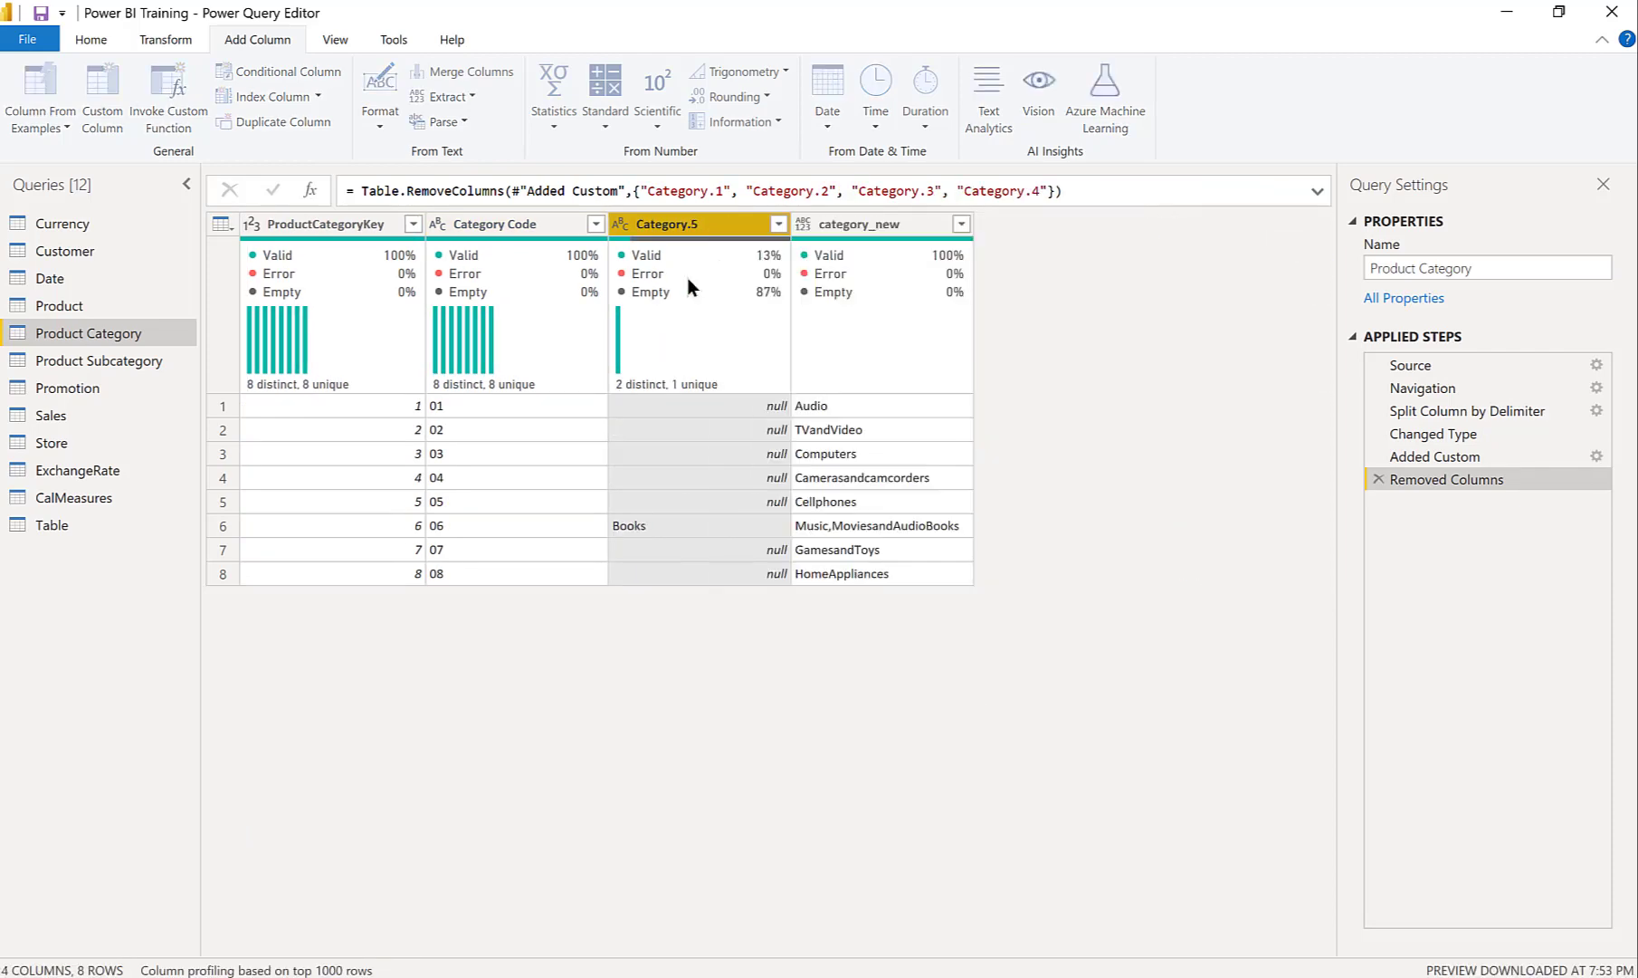